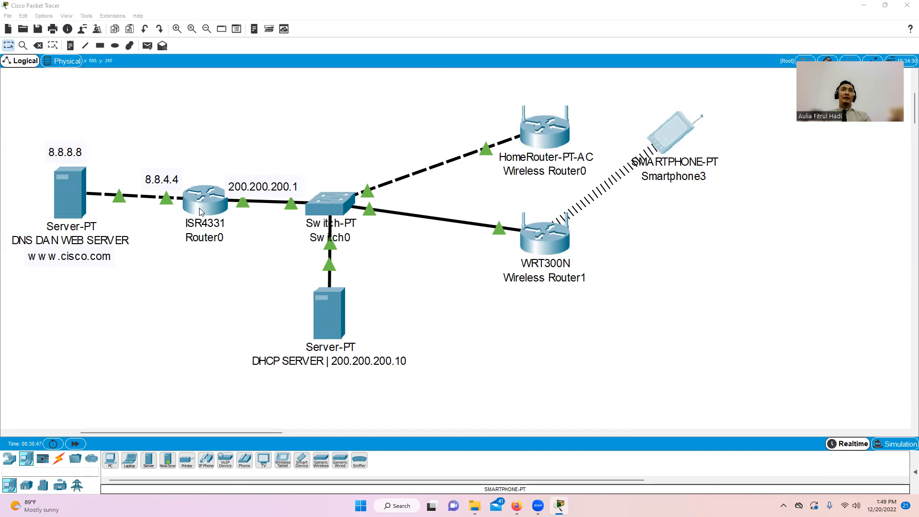
- Open the DNS DAN WEB SERVER device window at its Desktop applications
{"action": "left_click", "coordinate": [75, 192]}
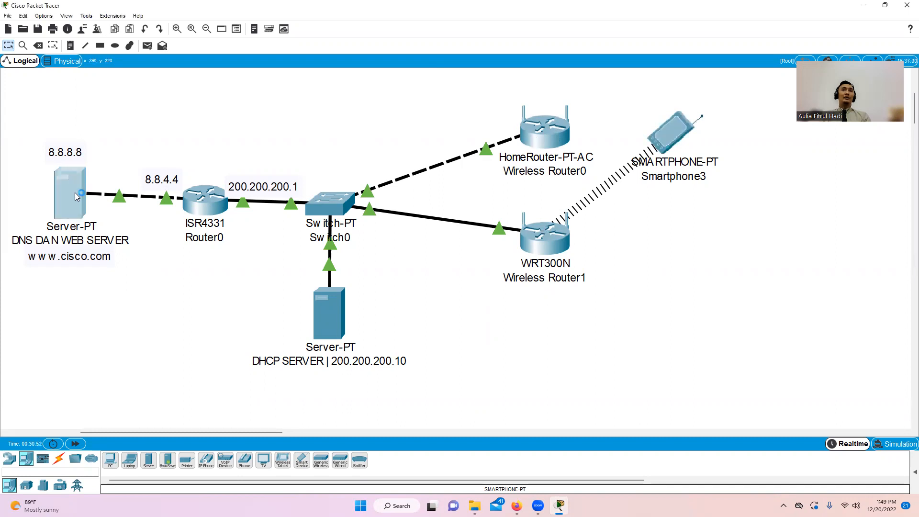
{"action": "left_click", "coordinate": [591, 109]}
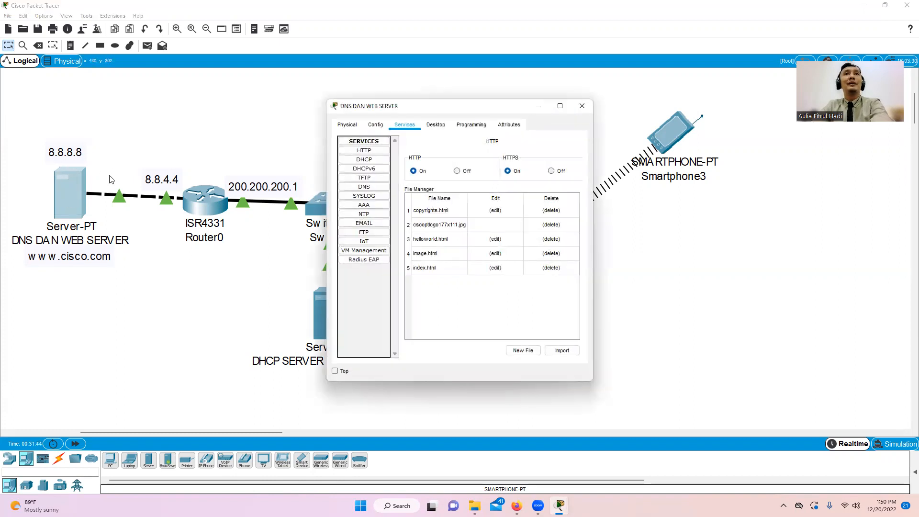
{"action": "left_click", "coordinate": [435, 125]}
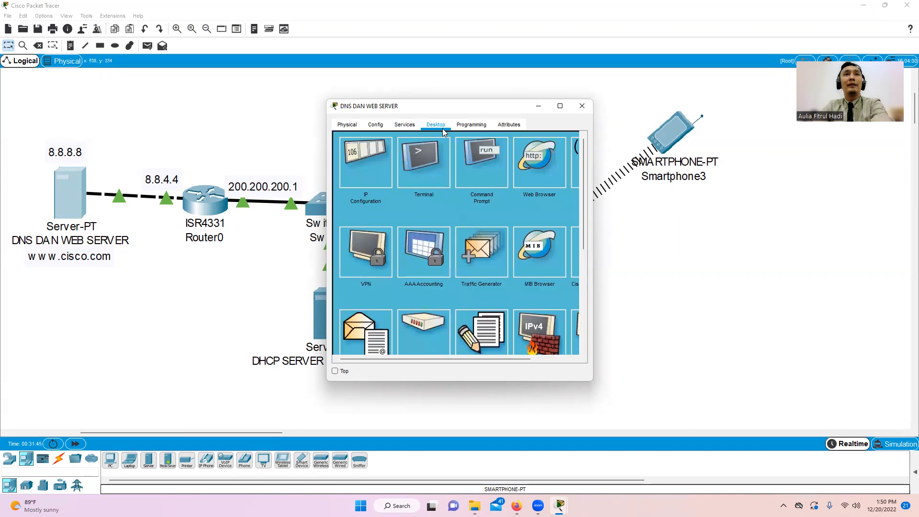
- Check the server's IP 8.8.8.8, gateway 8.8.4.4 and DNS 8.8.8.8, then open the HTTP index.html file
{"action": "left_click", "coordinate": [361, 169]}
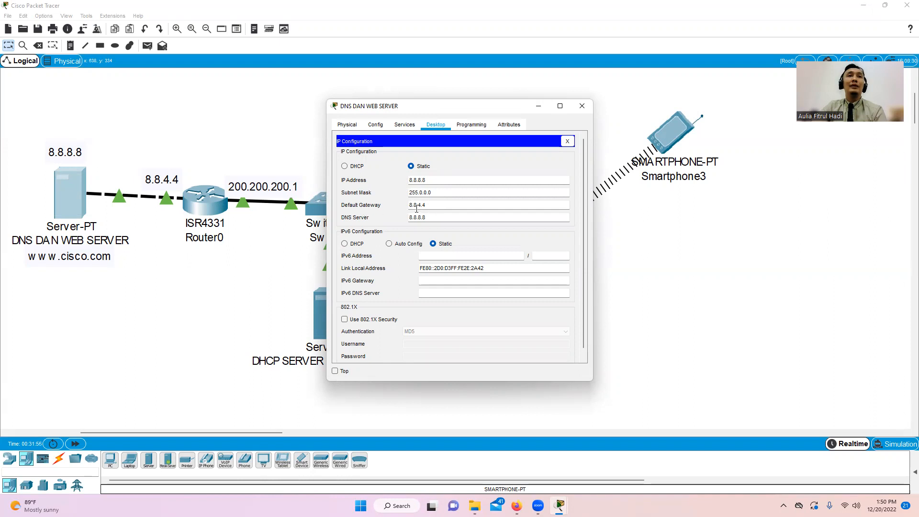
{"action": "mouse_move", "coordinate": [425, 205]}
{"action": "left_mouse_down"}
{"action": "mouse_move", "coordinate": [432, 203]}
{"action": "mouse_move", "coordinate": [411, 204]}
{"action": "left_mouse_up"}
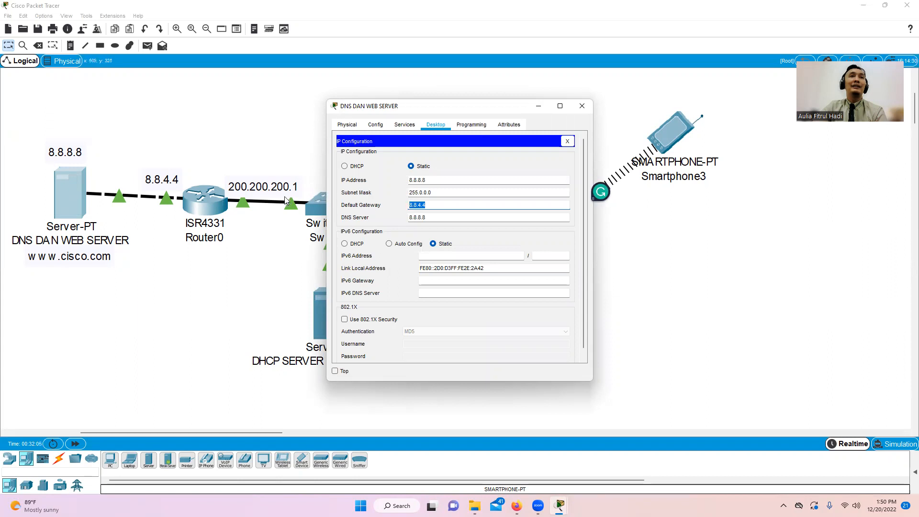
{"action": "left_click_drag", "start_coordinate": [423, 218], "coordinate": [427, 219]}
{"action": "double_click", "coordinate": [427, 219]}
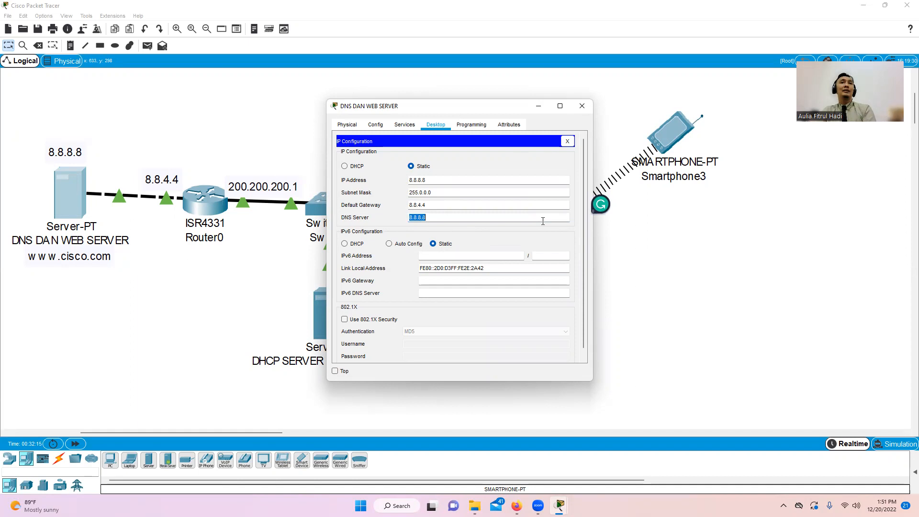
{"action": "left_click", "coordinate": [566, 142]}
{"action": "left_click", "coordinate": [411, 125]}
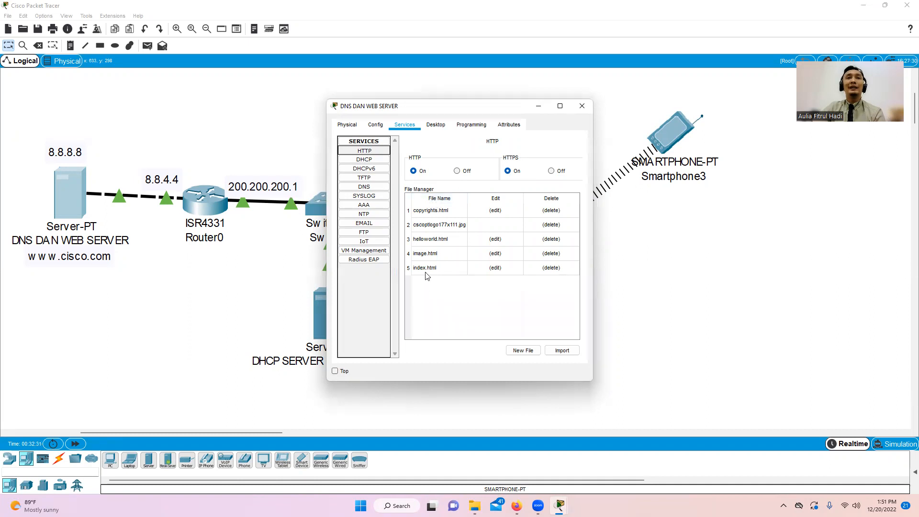
{"action": "left_click", "coordinate": [496, 267]}
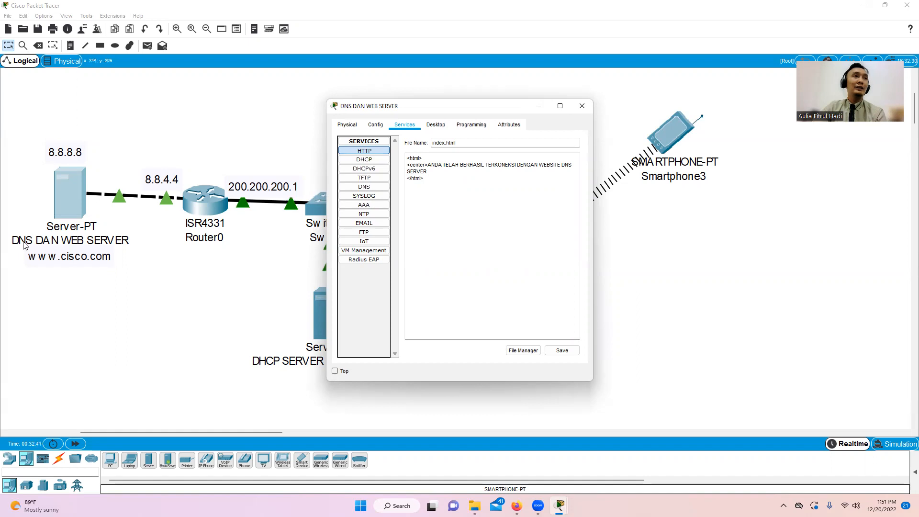
{"action": "left_click", "coordinate": [364, 187]}
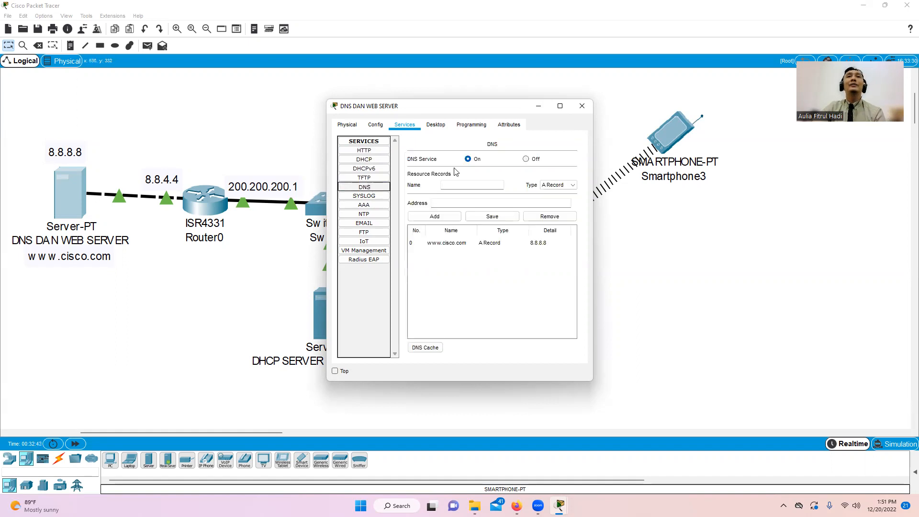
{"action": "left_click", "coordinate": [501, 243]}
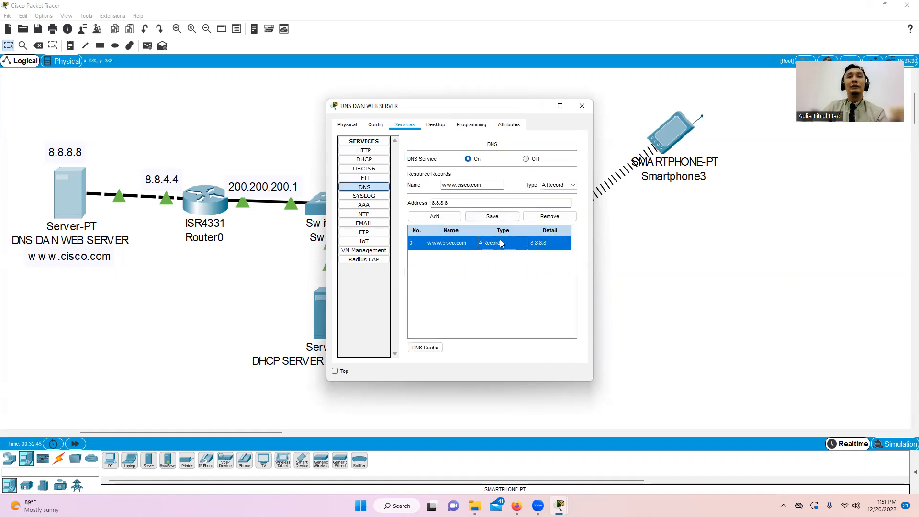
{"action": "left_click", "coordinate": [549, 218]}
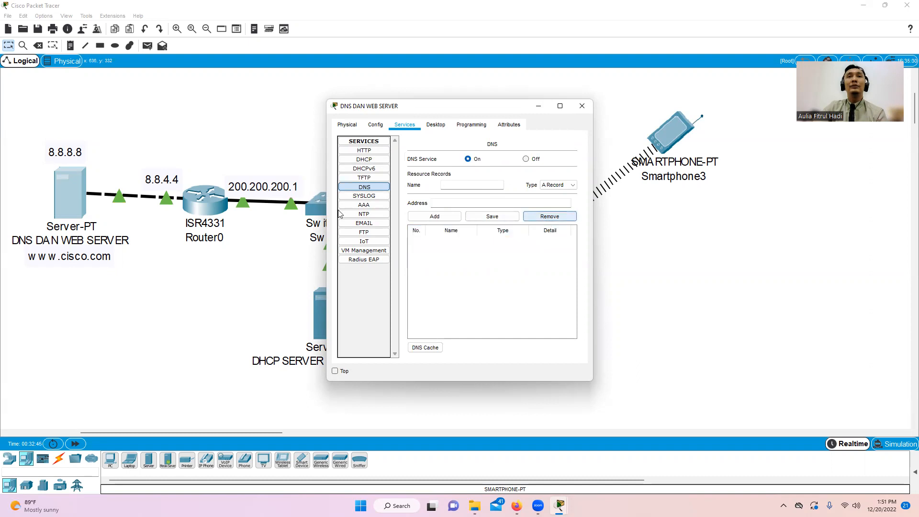
{"action": "left_click", "coordinate": [449, 204]}
{"action": "type", "text": "8.8.8.8"}
{"action": "left_click", "coordinate": [457, 184]}
{"action": "type", "text": "www."}
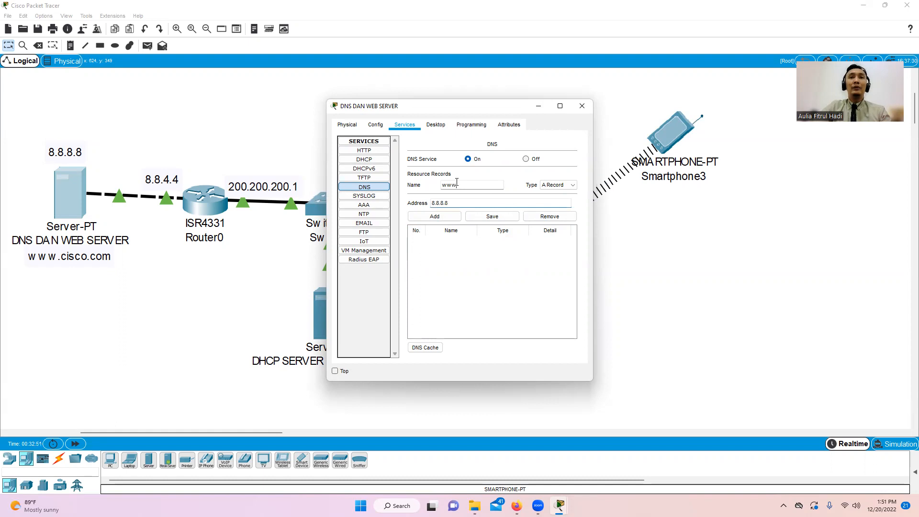
{"action": "type", "text": "cisco.com"}
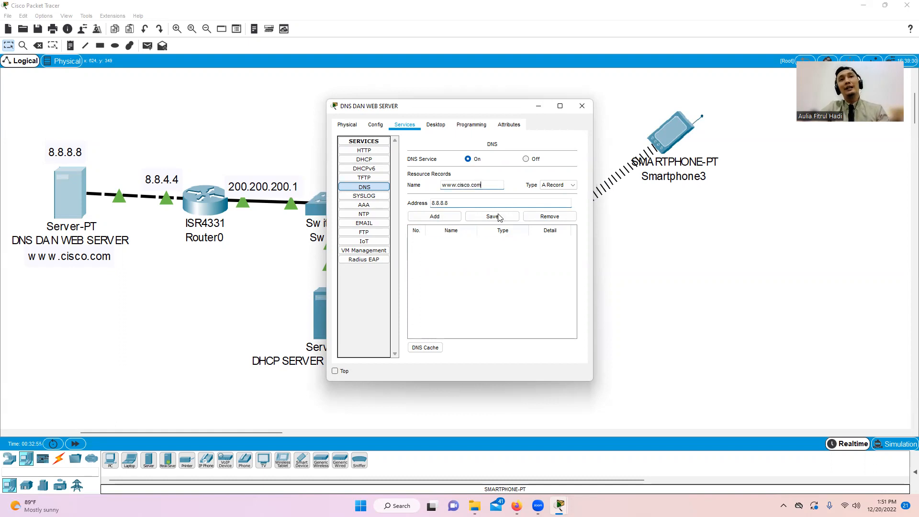
{"action": "left_click", "coordinate": [435, 216]}
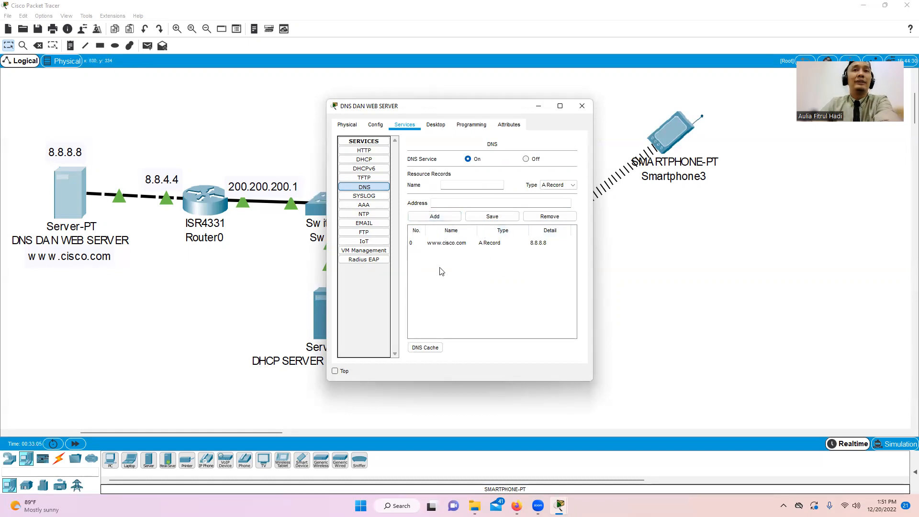
{"action": "left_click", "coordinate": [582, 106]}
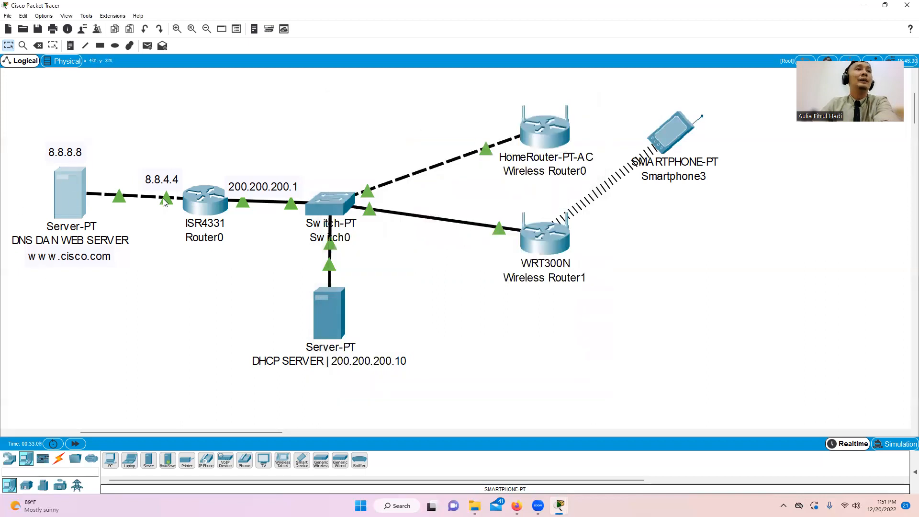
- Reattach the DNS server's cable to Router0's GigabitEthernet0/0/0 port and open Router0
{"action": "left_click_drag", "start_coordinate": [175, 202], "coordinate": [146, 229]}
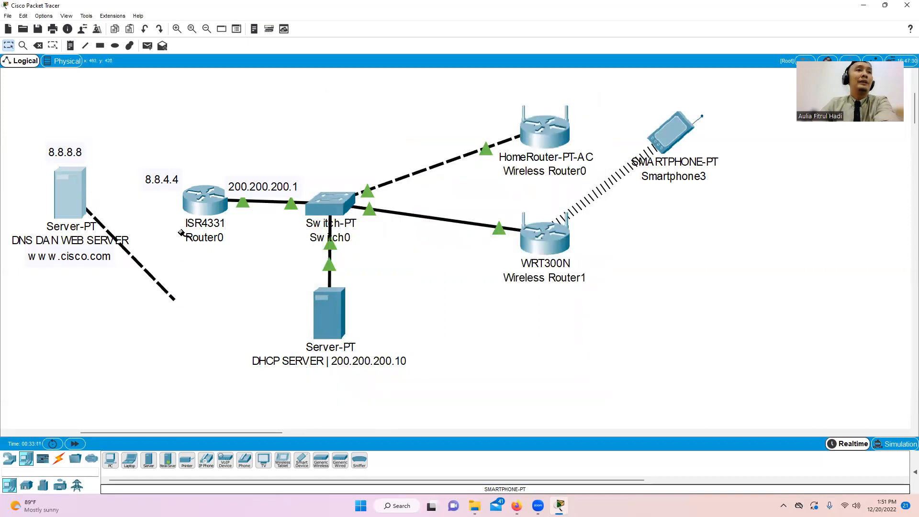
{"action": "left_click", "coordinate": [194, 205]}
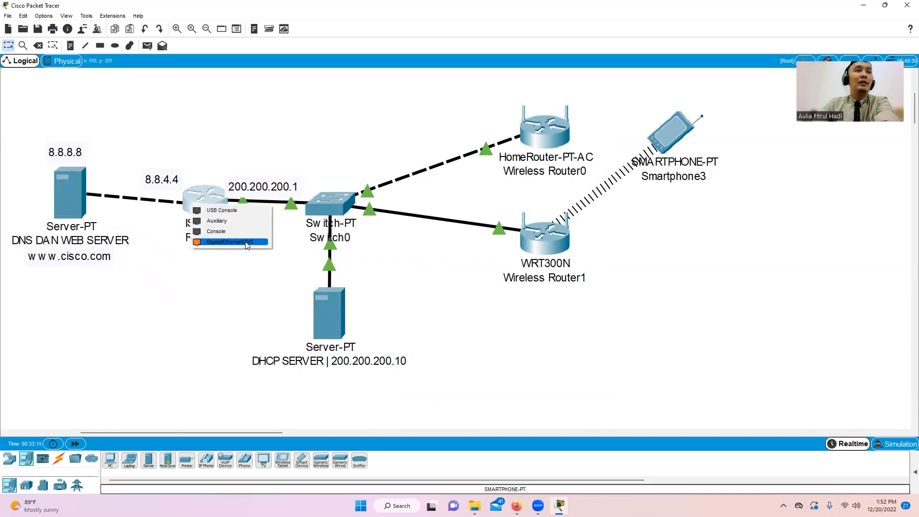
{"action": "left_click", "coordinate": [246, 243]}
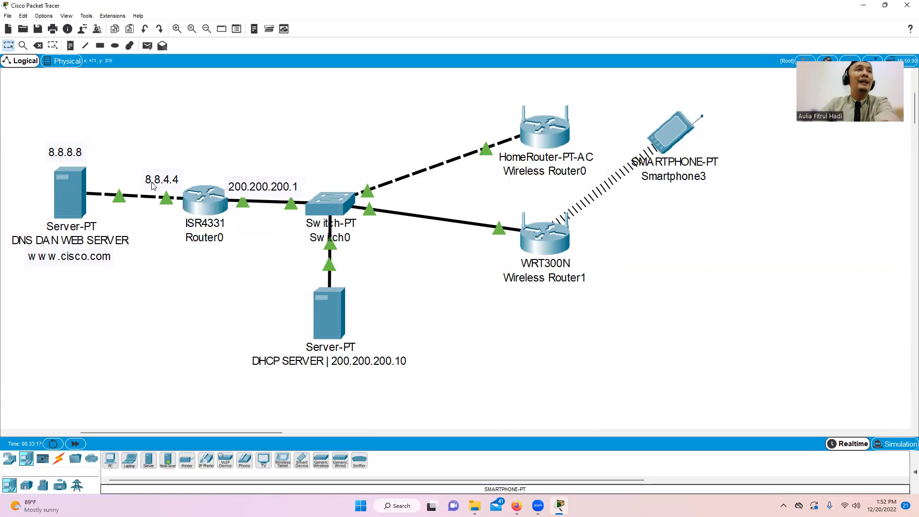
{"action": "left_click", "coordinate": [194, 200]}
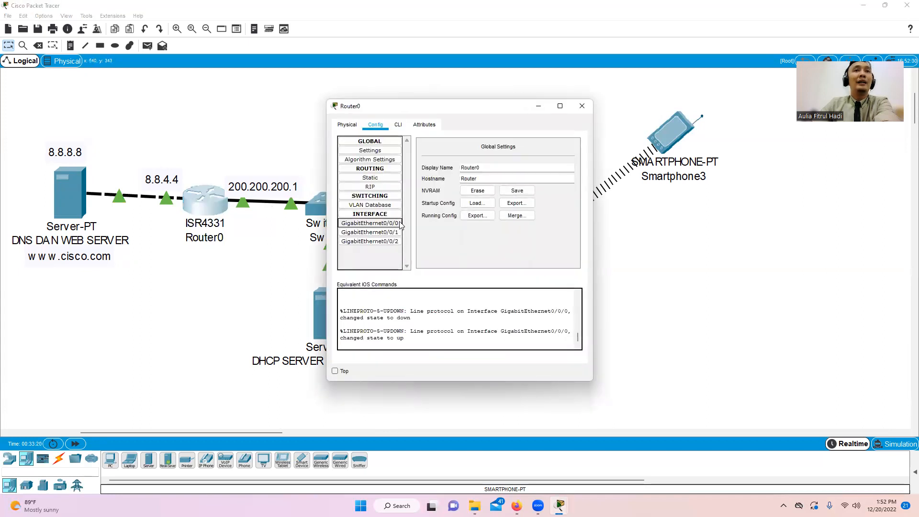
- Review Router0's GigabitEthernet0/0/0 address 8.8.4.4 and its GigabitEthernet0/0/1 settings
{"action": "left_click", "coordinate": [392, 224]}
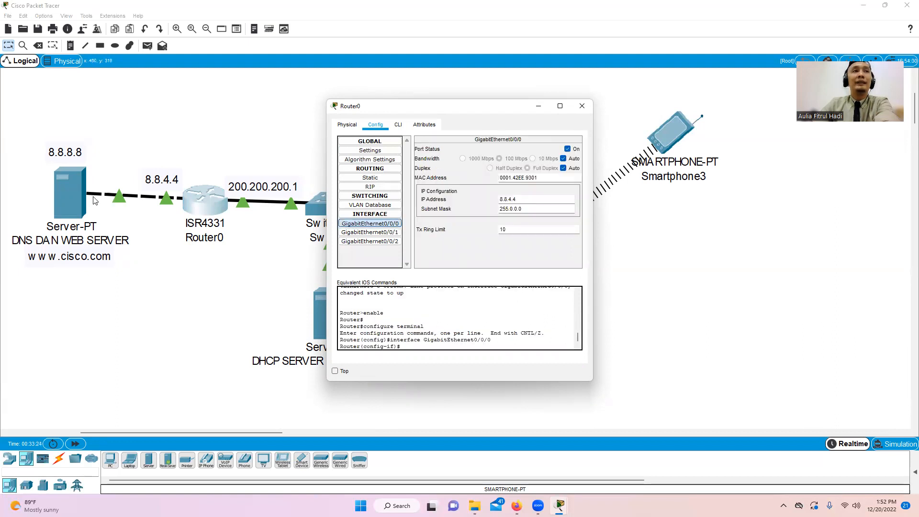
{"action": "double_click", "coordinate": [517, 198]}
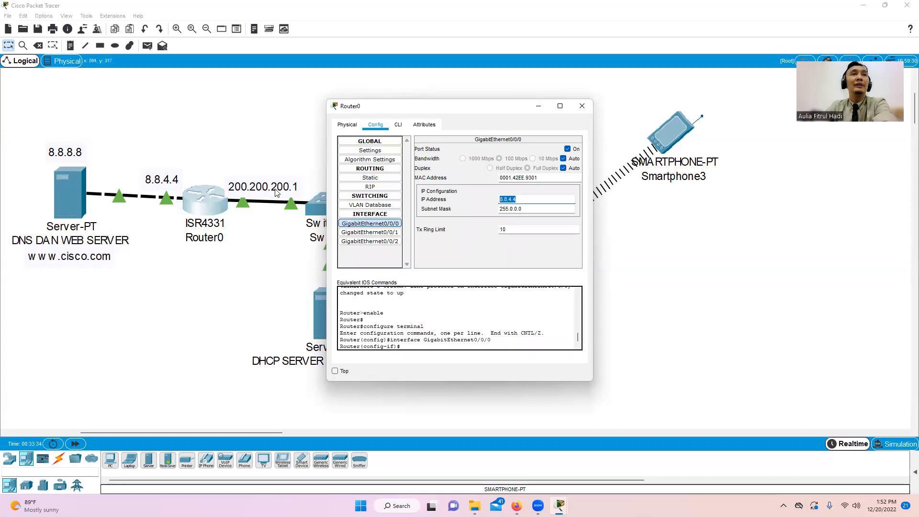
{"action": "left_click", "coordinate": [365, 233]}
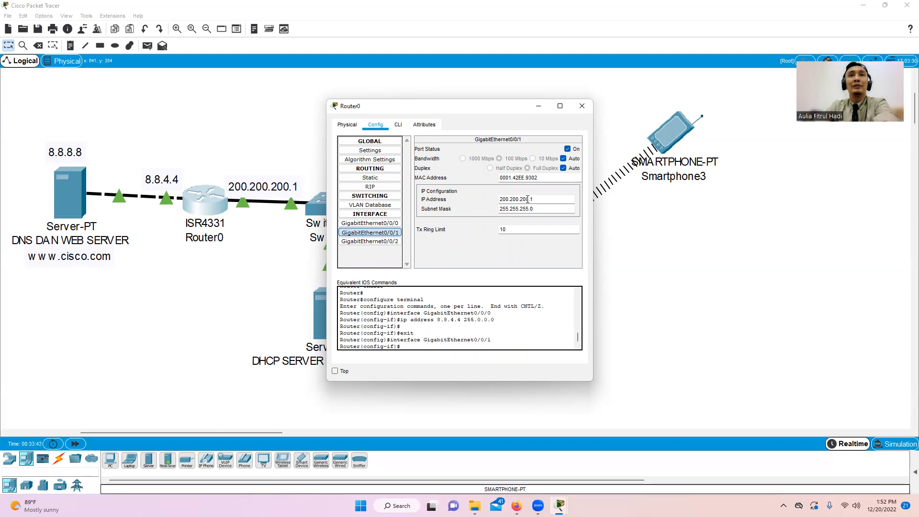
{"action": "left_click", "coordinate": [582, 106]}
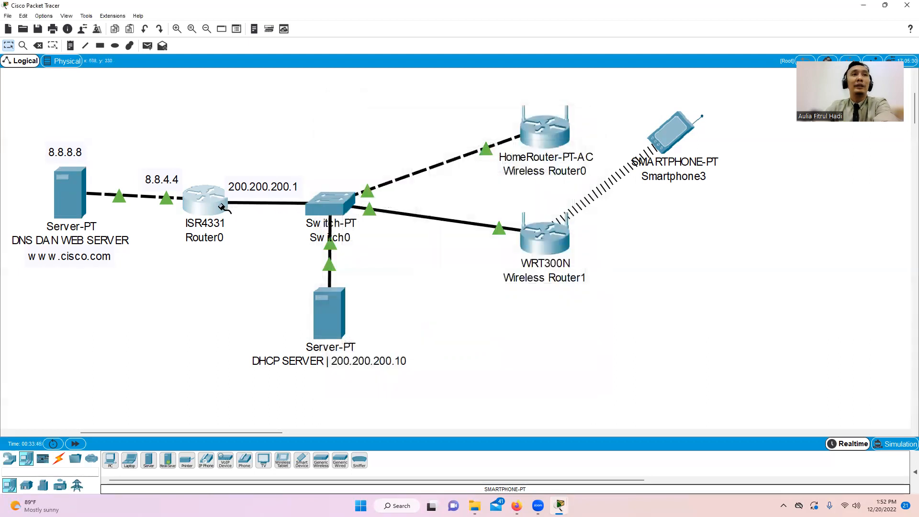
- Reconnect the switch cable to Router0's GigabitEthernet0/0/1 and view its RIP networks
{"action": "left_click", "coordinate": [220, 203]}
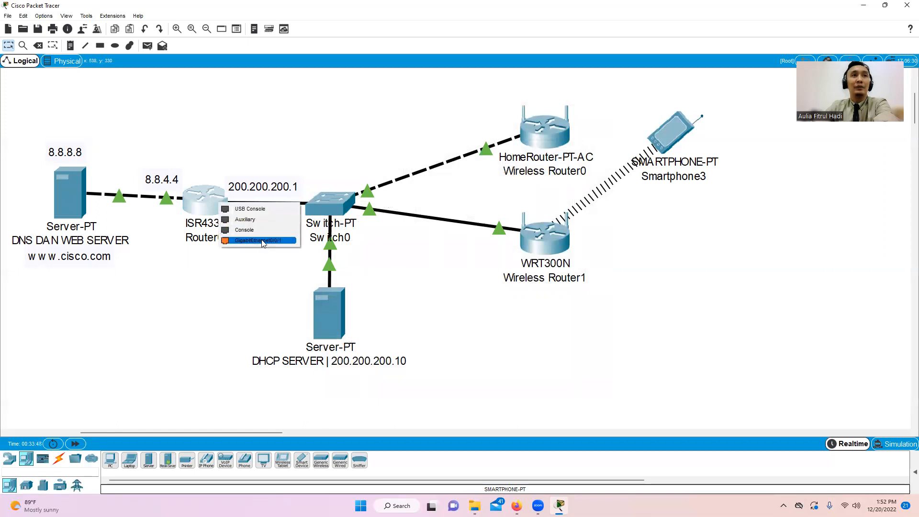
{"action": "left_click", "coordinate": [263, 241]}
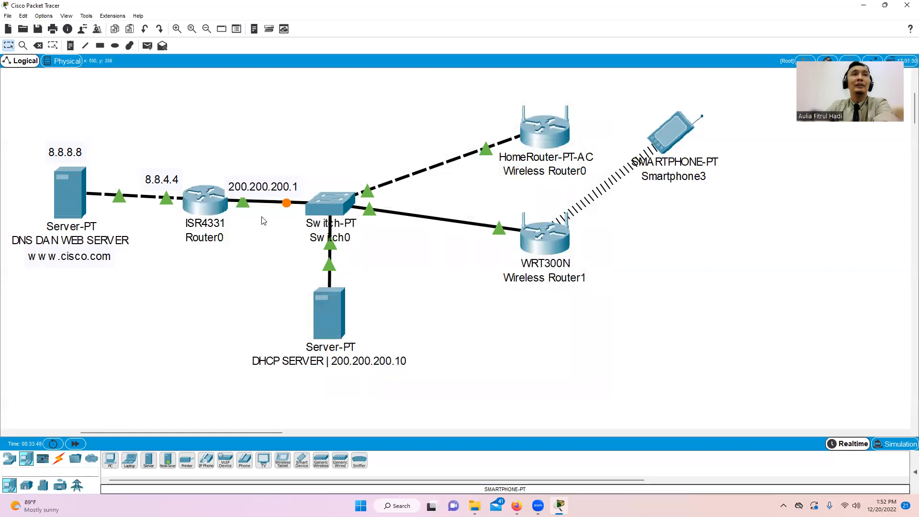
{"action": "left_click", "coordinate": [217, 203]}
{"action": "left_click", "coordinate": [382, 189]}
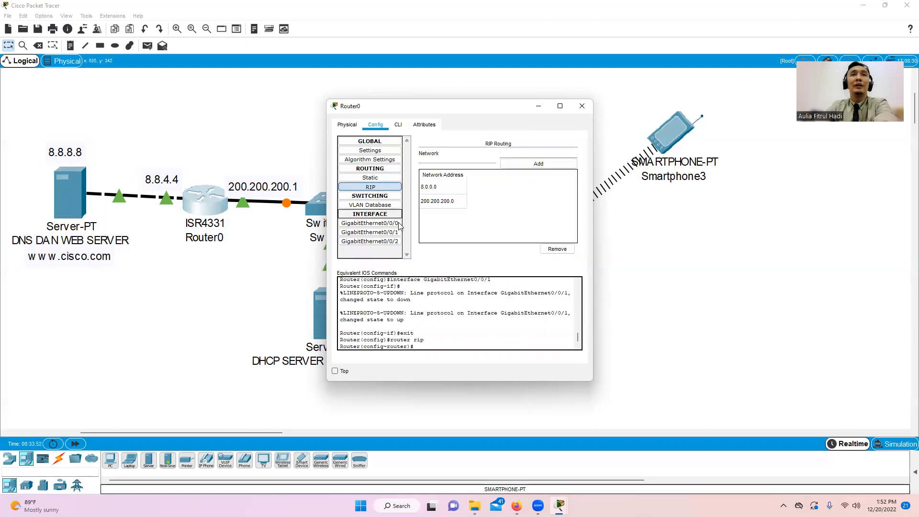
- Remove both advertised networks from Router0's RIP list
{"action": "left_click_drag", "start_coordinate": [544, 107], "coordinate": [617, 108]}
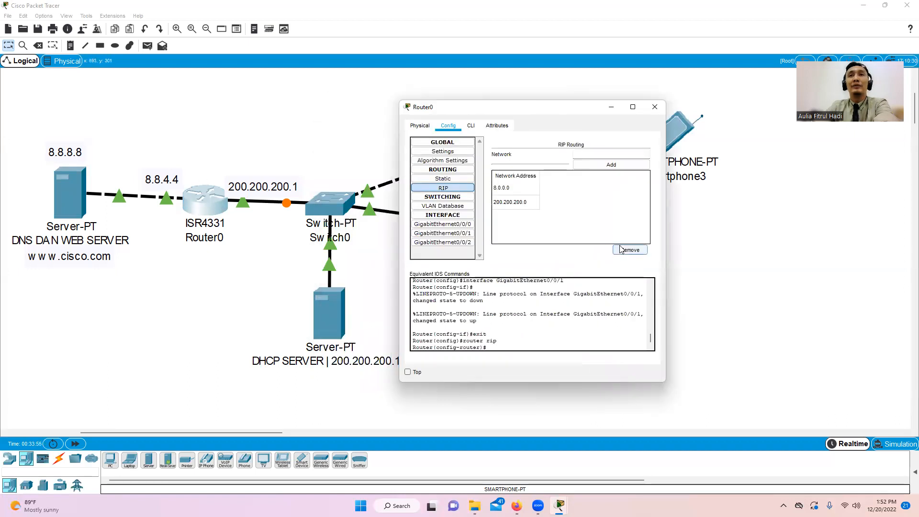
{"action": "left_click", "coordinate": [529, 204]}
{"action": "left_click", "coordinate": [641, 250]}
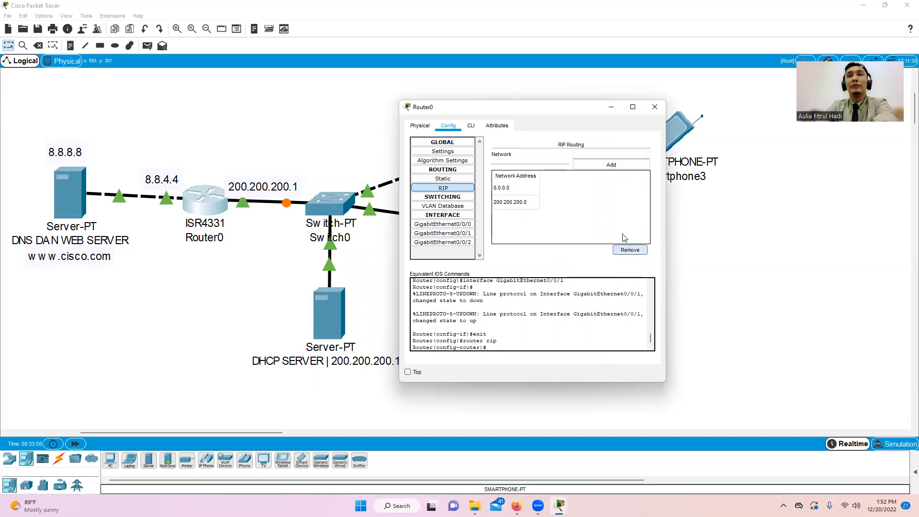
{"action": "left_click", "coordinate": [568, 203]}
{"action": "left_click", "coordinate": [619, 249]}
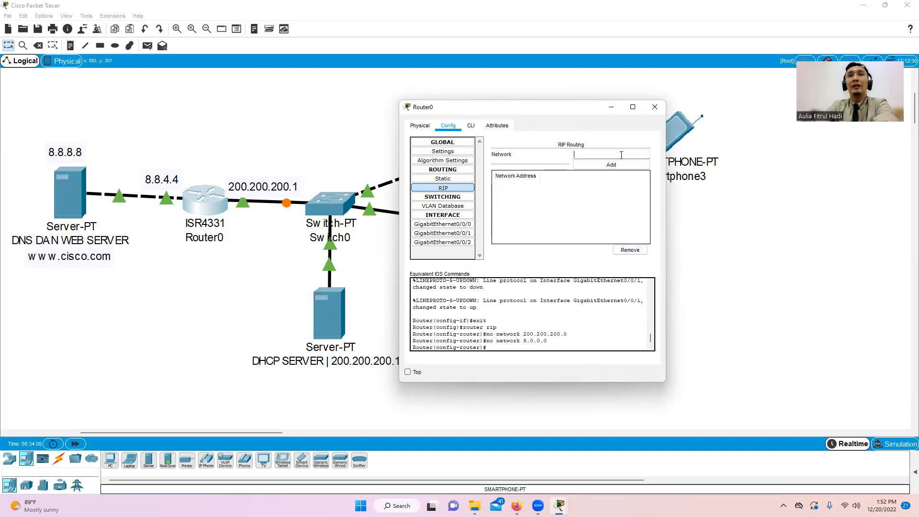
- Re-add RIP networks 8.0.0.0 and 200.200.200.0 and close Router0's window
{"action": "left_click", "coordinate": [621, 154]}
{"action": "type", "text": "8.8.4.4"}
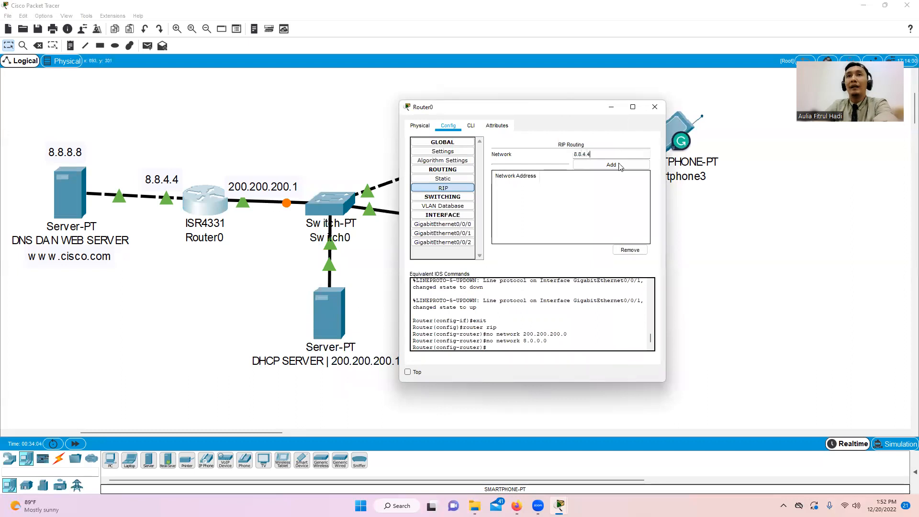
{"action": "left_click", "coordinate": [619, 165]}
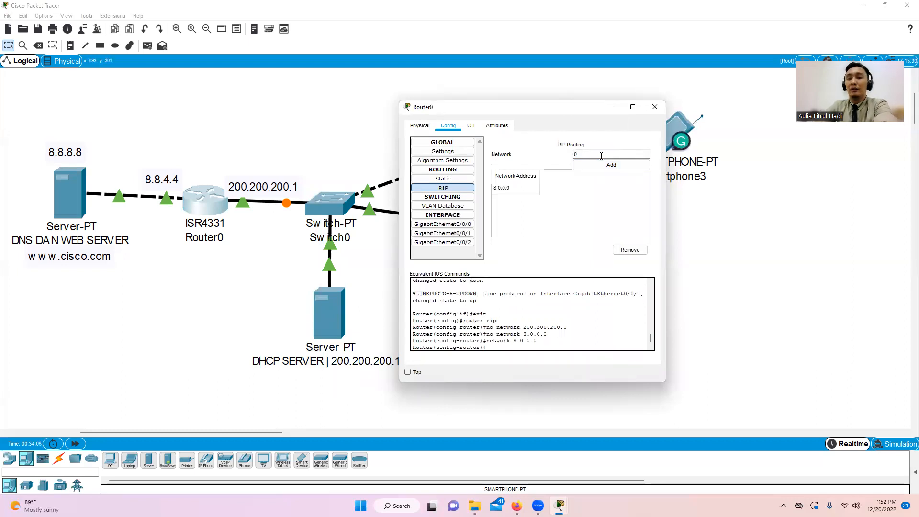
{"action": "left_click", "coordinate": [601, 156]}
{"action": "type", "text": "200.200.200"}
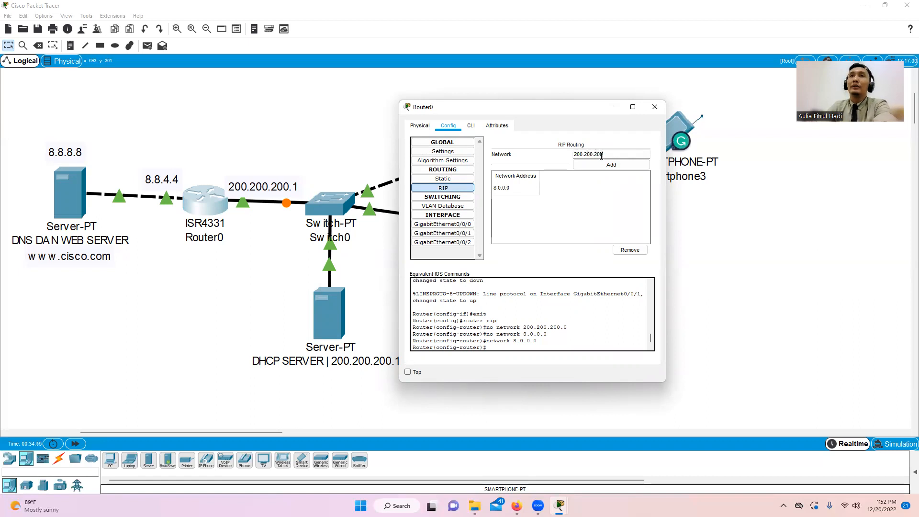
{"action": "left_click", "coordinate": [619, 165]}
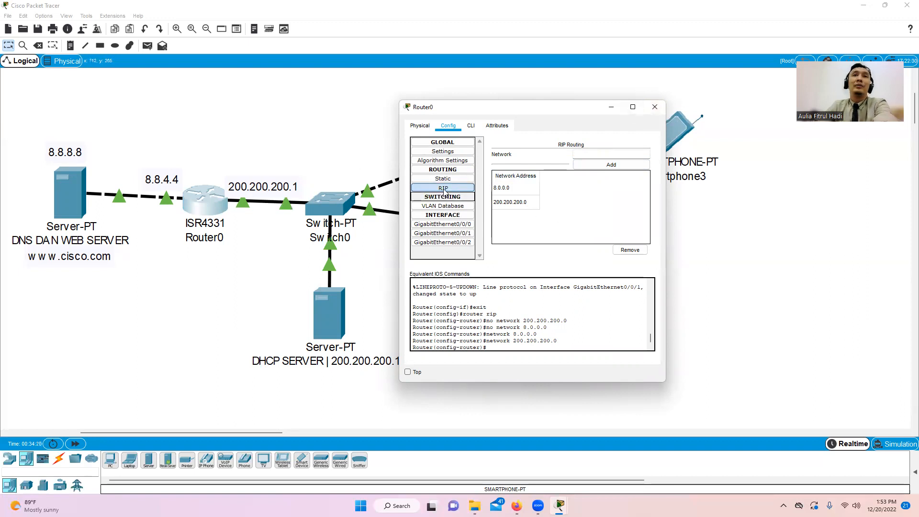
{"action": "left_click", "coordinate": [654, 106]}
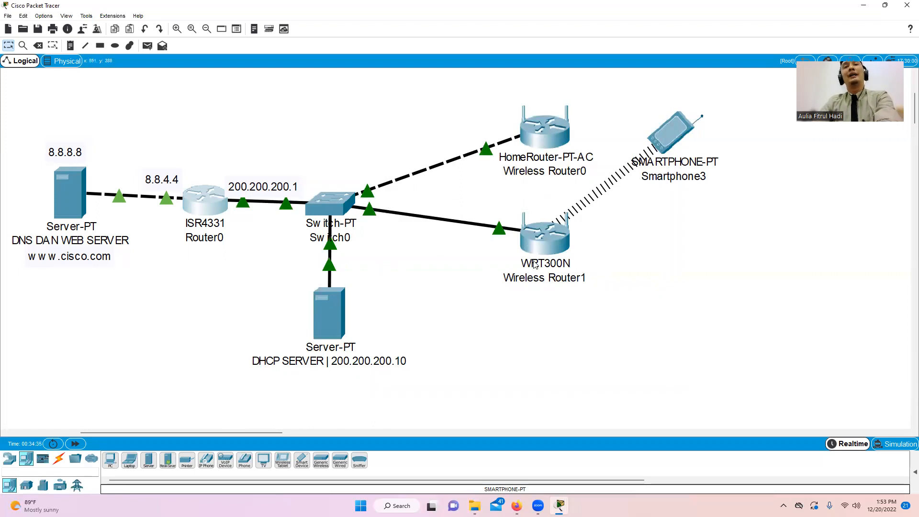
{"action": "left_click", "coordinate": [329, 324]}
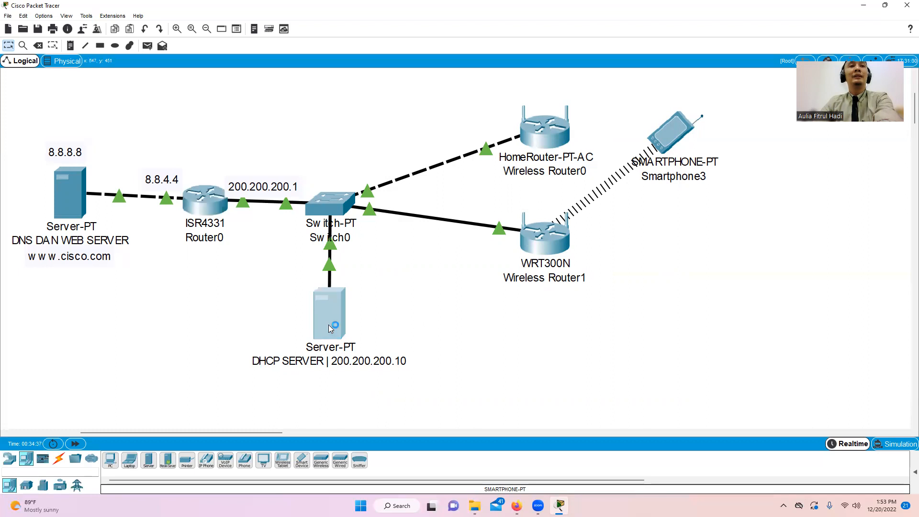
- Review the DHCP server's IP configuration, including its gateway and DNS 8.8.8.8
{"action": "left_click_drag", "start_coordinate": [455, 113], "coordinate": [621, 127]}
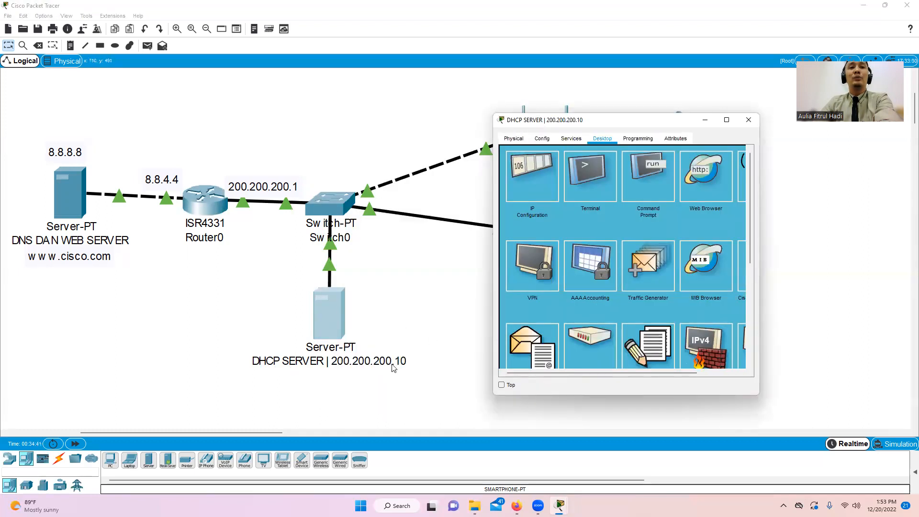
{"action": "left_click", "coordinate": [547, 182]}
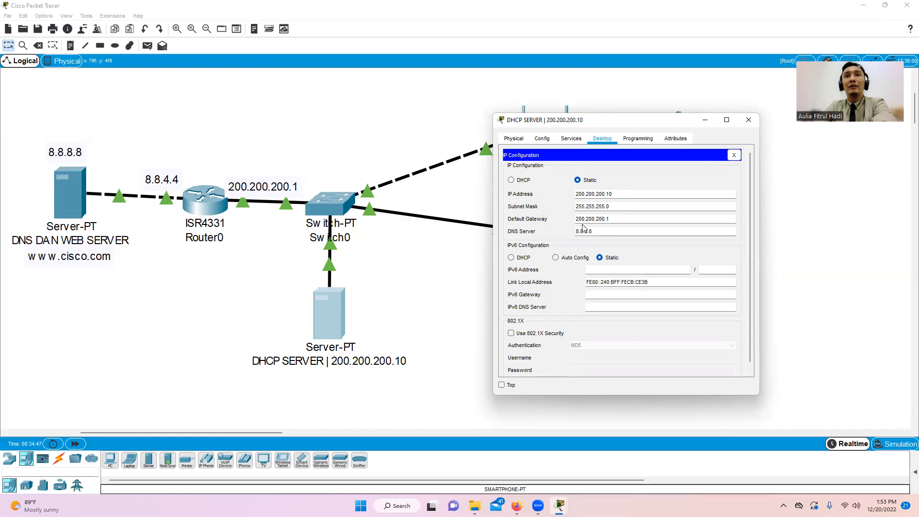
{"action": "left_click_drag", "start_coordinate": [610, 218], "coordinate": [581, 219]}
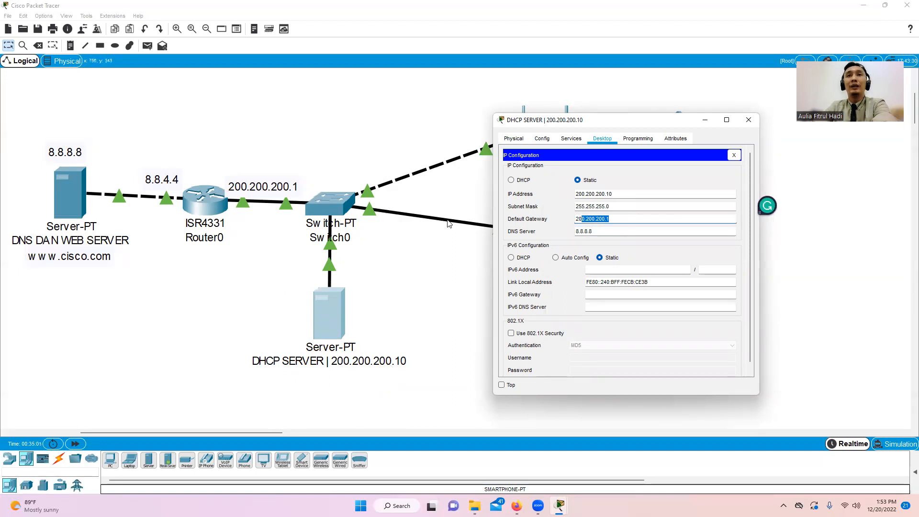
{"action": "left_click_drag", "start_coordinate": [595, 231], "coordinate": [574, 232]}
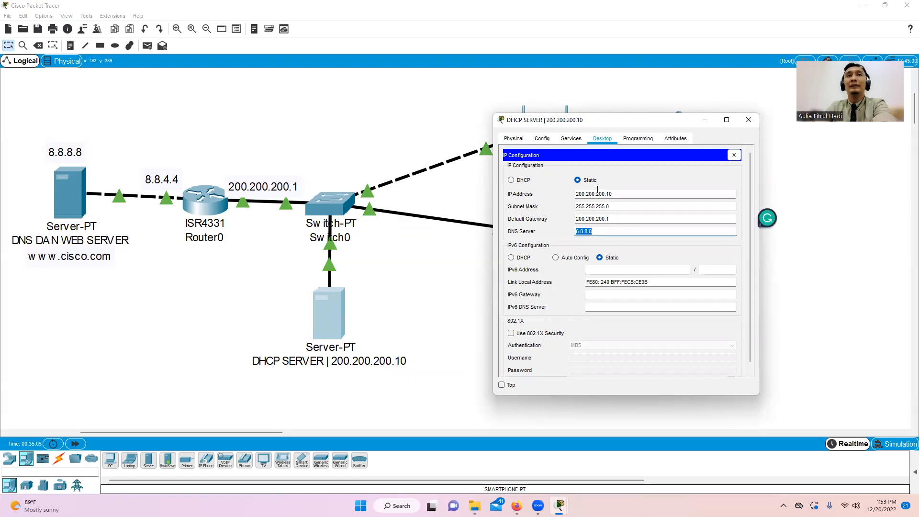
- Set serverPool's start address to 200.200.200.50, save the pool, and close the server
{"action": "left_click", "coordinate": [572, 139]}
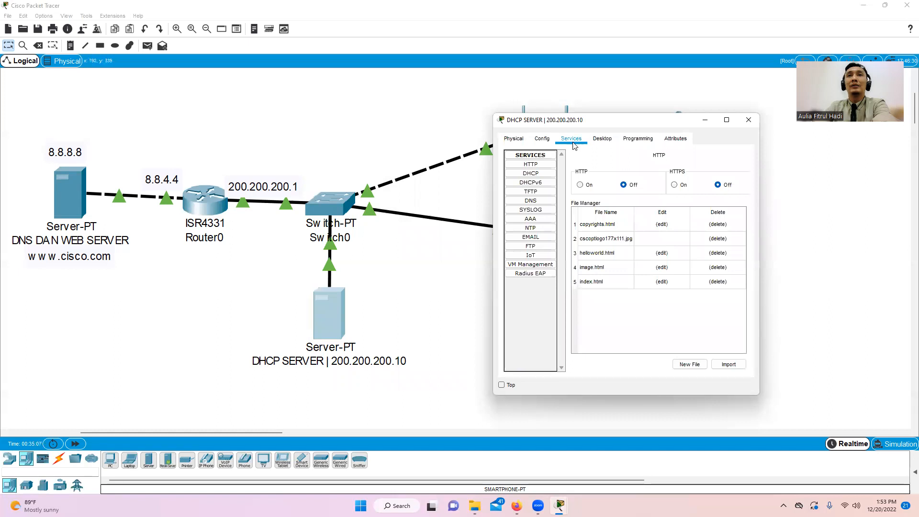
{"action": "left_click", "coordinate": [544, 176]}
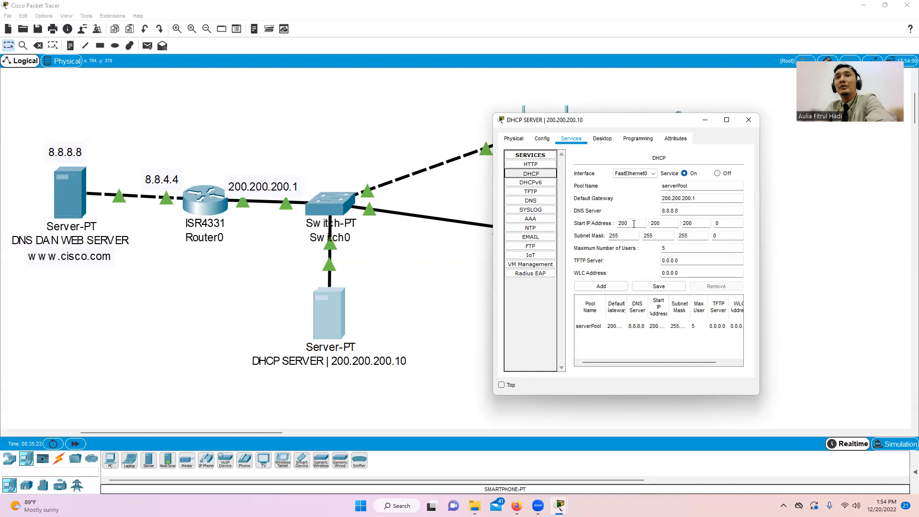
{"action": "double_click", "coordinate": [723, 224]}
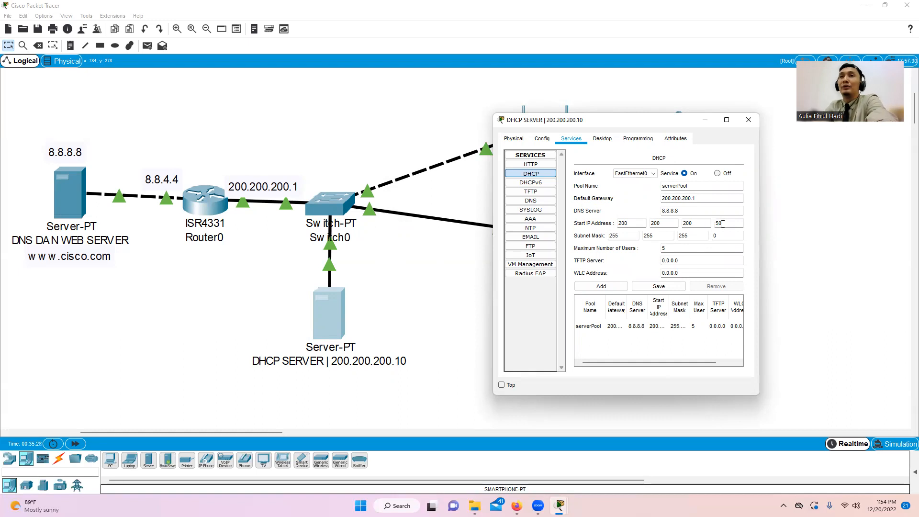
{"action": "double_click", "coordinate": [673, 248]}
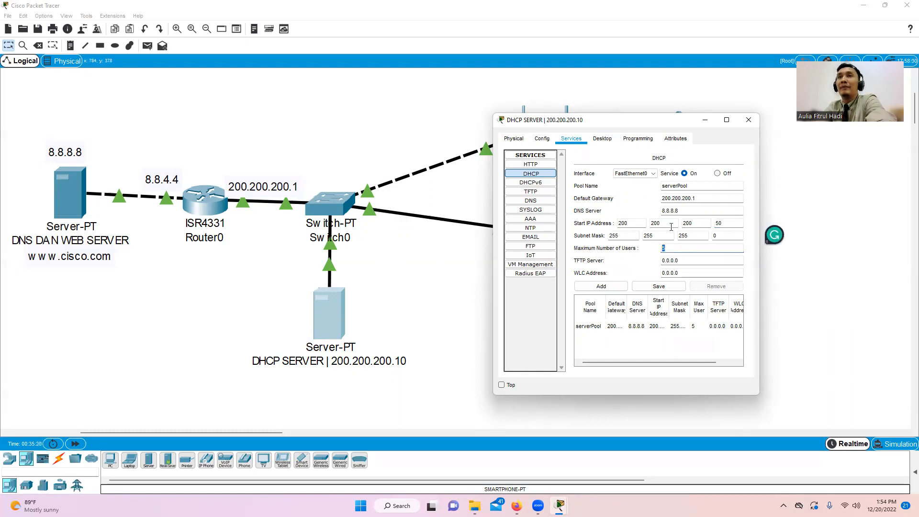
{"action": "double_click", "coordinate": [681, 185]}
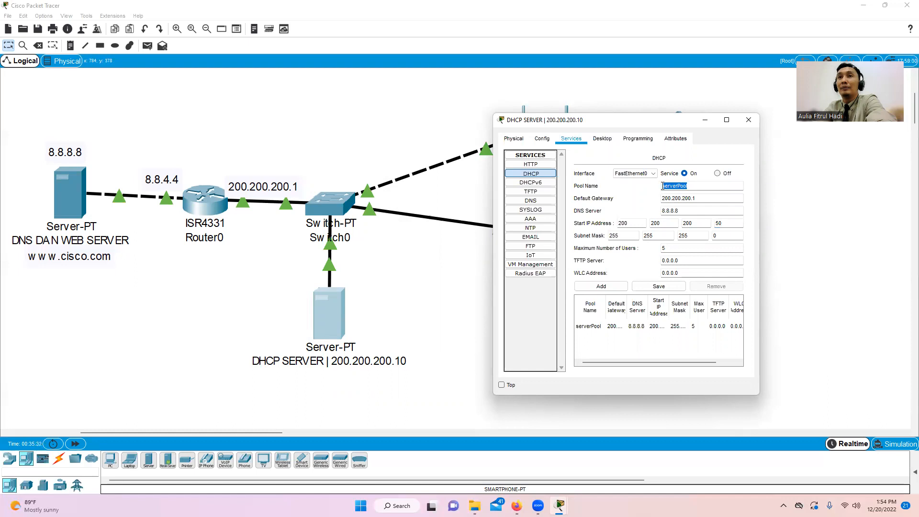
{"action": "left_click", "coordinate": [658, 287]}
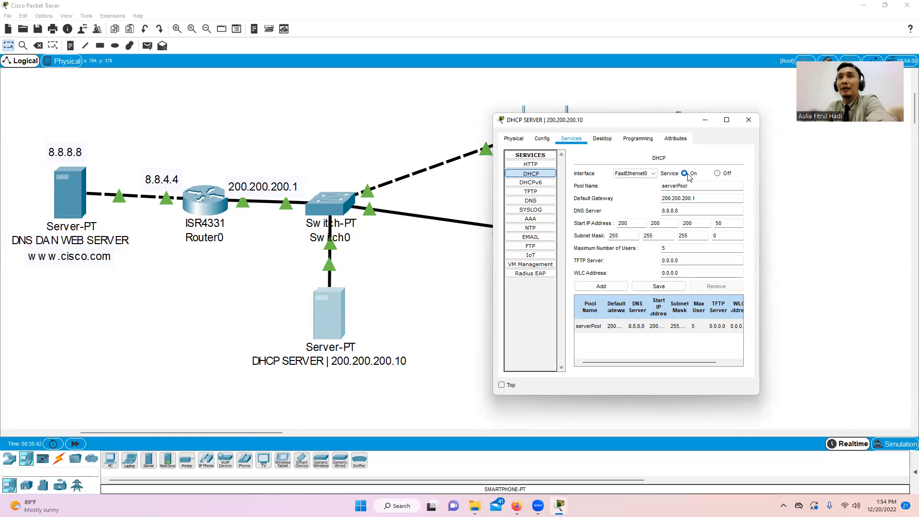
{"action": "left_click", "coordinate": [749, 119]}
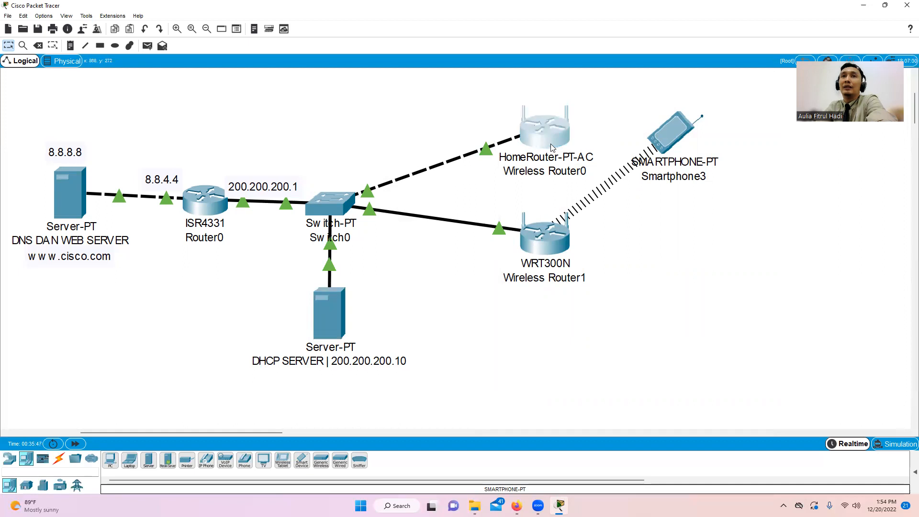
{"action": "left_click", "coordinate": [549, 144]}
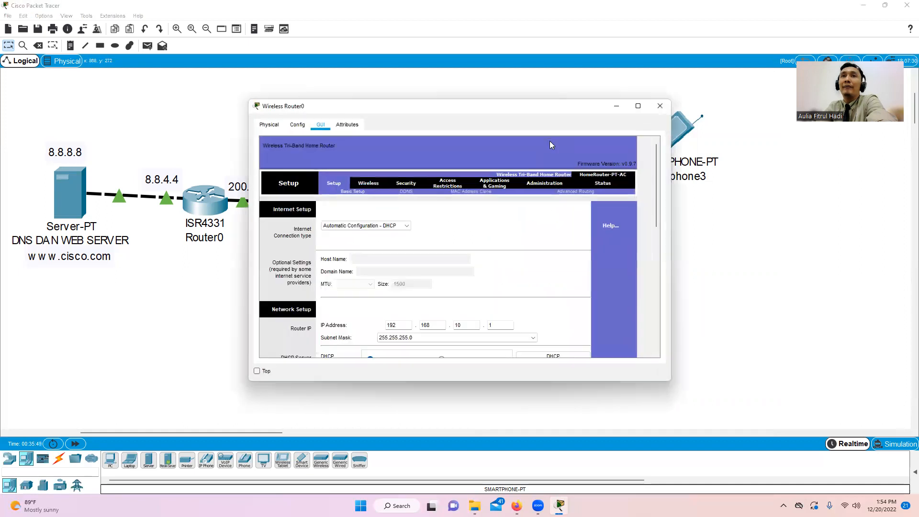
- Keep Wireless Router0's internet connection on DHCP and edit its DHCP start address 100
{"action": "left_click", "coordinate": [404, 225]}
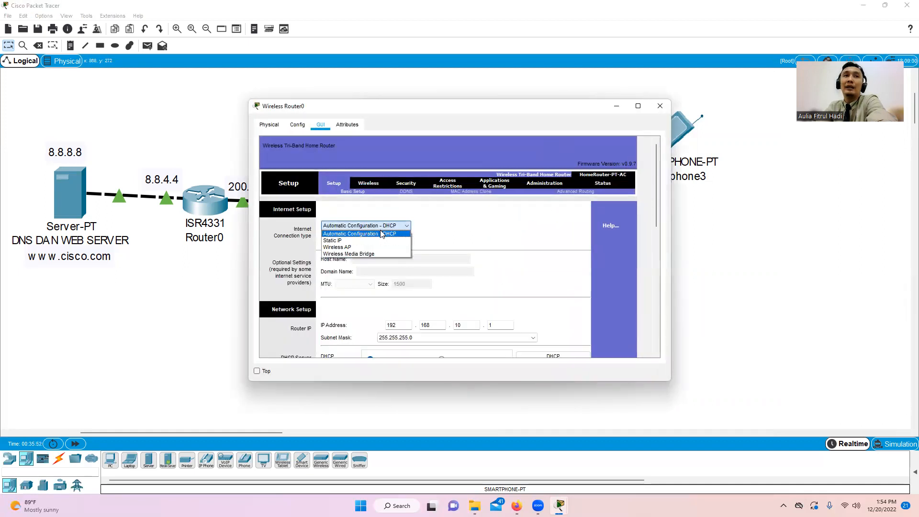
{"action": "left_click", "coordinate": [381, 233]}
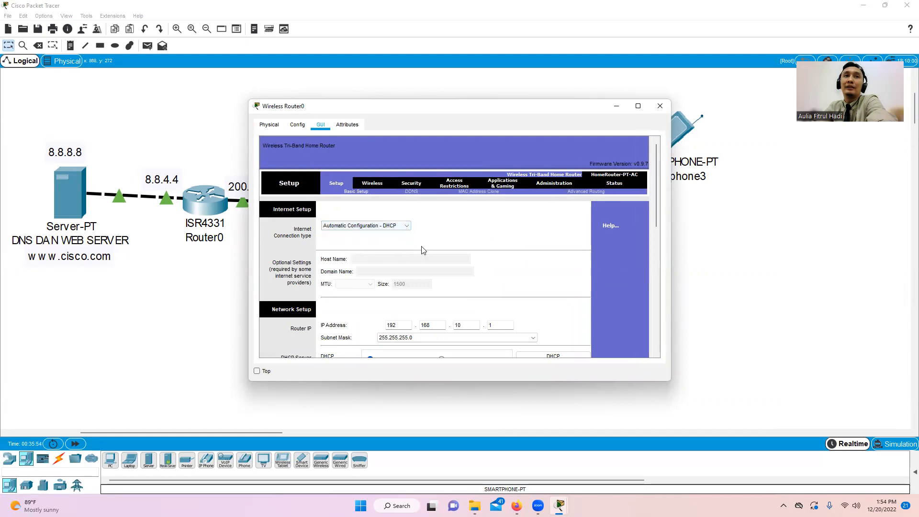
{"action": "scroll", "coordinate": [463, 275], "scroll_direction": "down", "scroll_amount": 1}
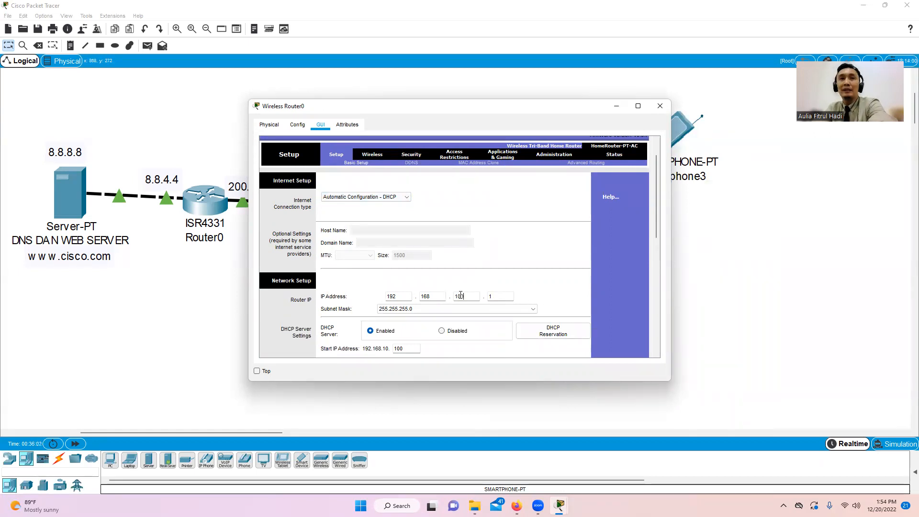
{"action": "scroll", "coordinate": [492, 304], "scroll_direction": "down", "scroll_amount": 2}
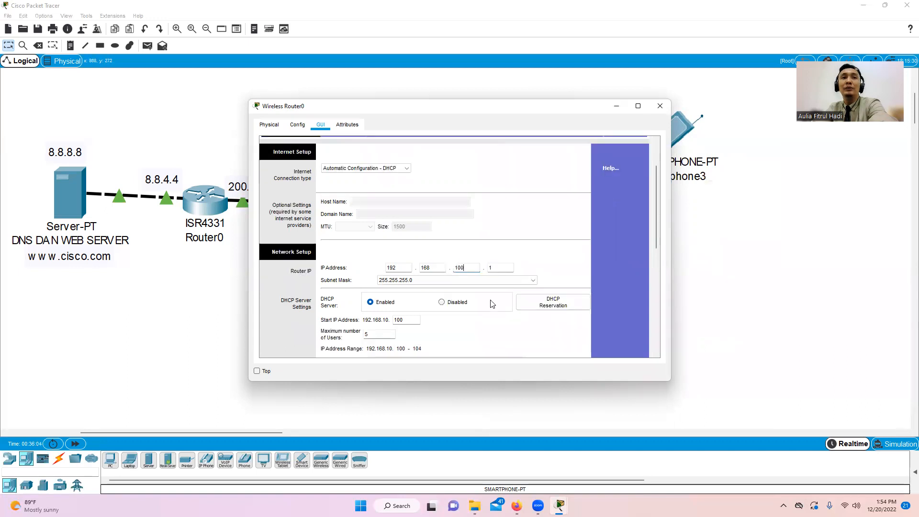
{"action": "double_click", "coordinate": [401, 320]}
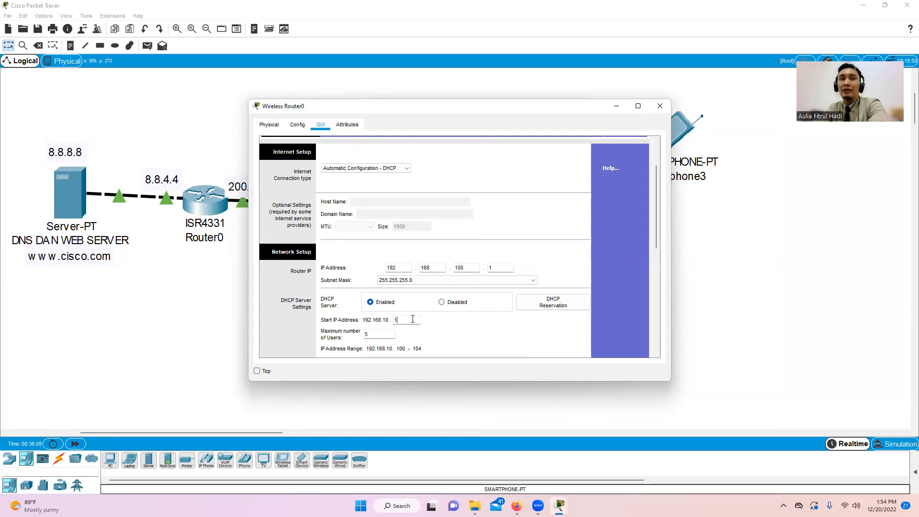
{"action": "key", "text": "BackSpace"}
{"action": "scroll", "coordinate": [426, 312], "scroll_direction": "down", "scroll_amount": 1}
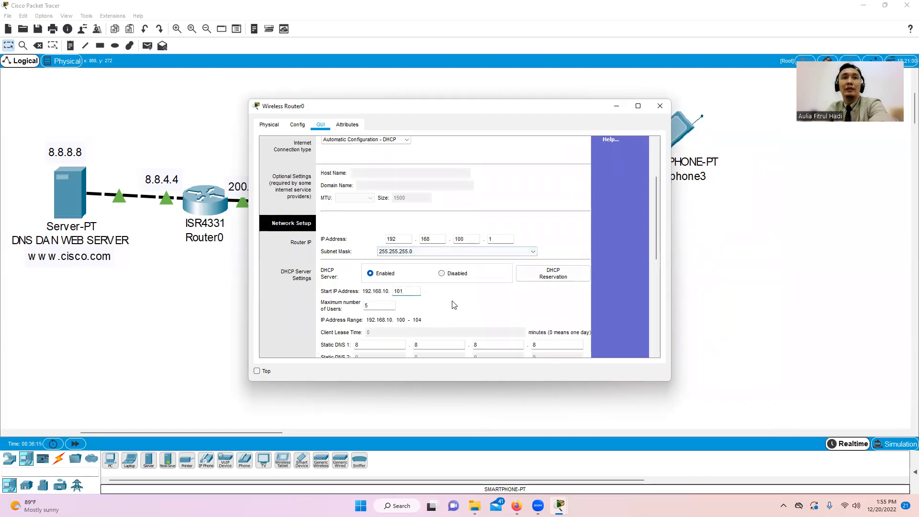
{"action": "scroll", "coordinate": [512, 295], "scroll_direction": "down", "scroll_amount": 1}
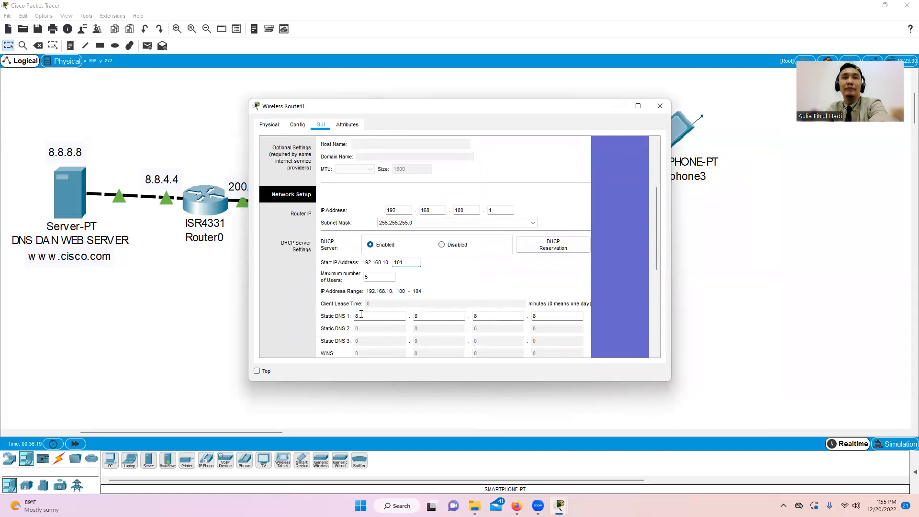
{"action": "scroll", "coordinate": [498, 337], "scroll_direction": "down", "scroll_amount": 3}
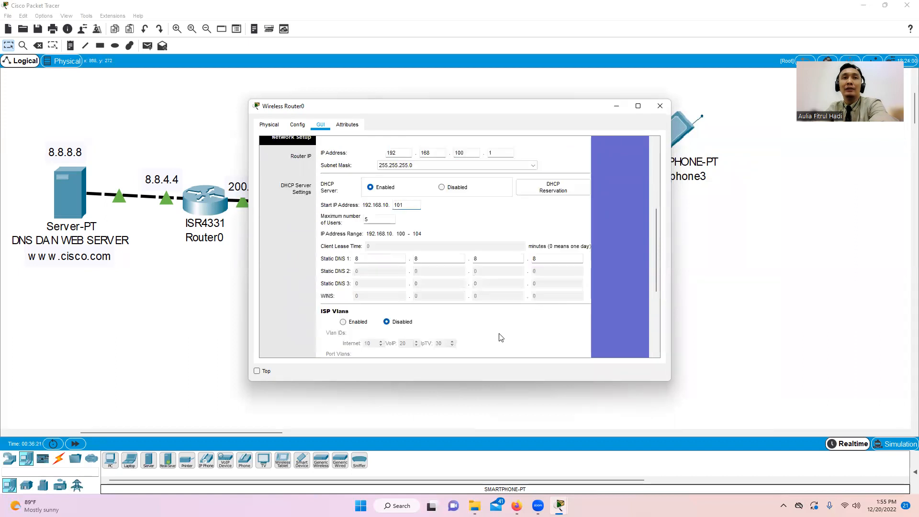
{"action": "scroll", "coordinate": [500, 339], "scroll_direction": "down", "scroll_amount": 2}
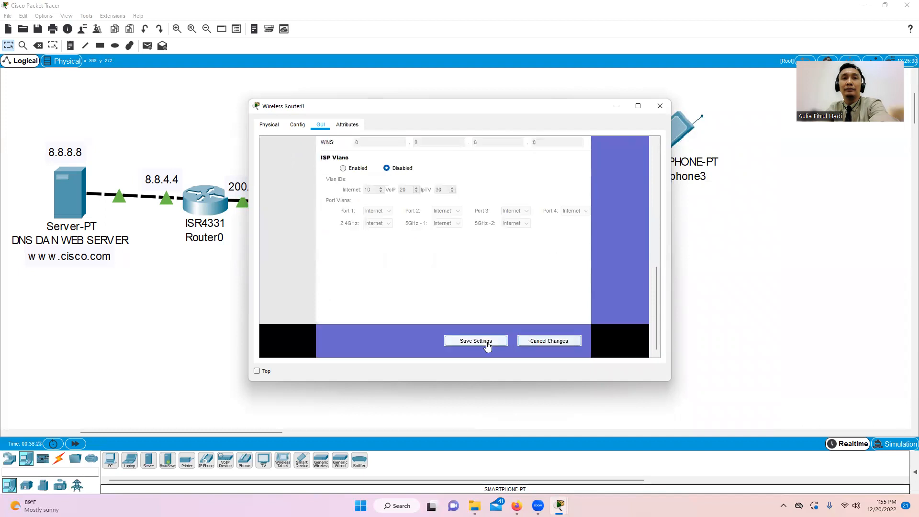
- Close Wireless Router0 and briefly open and close Smartphone3's window
{"action": "left_click", "coordinate": [660, 106]}
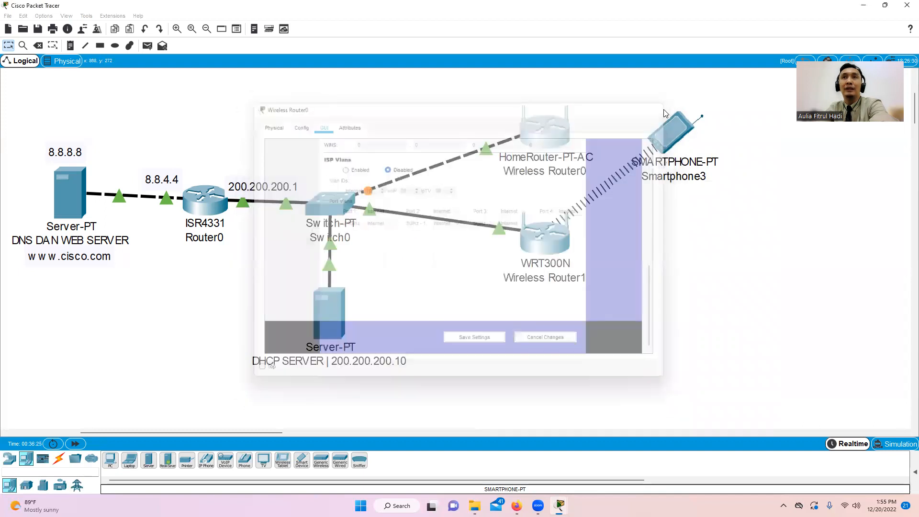
{"action": "left_click", "coordinate": [664, 138]}
{"action": "left_click", "coordinate": [585, 106]}
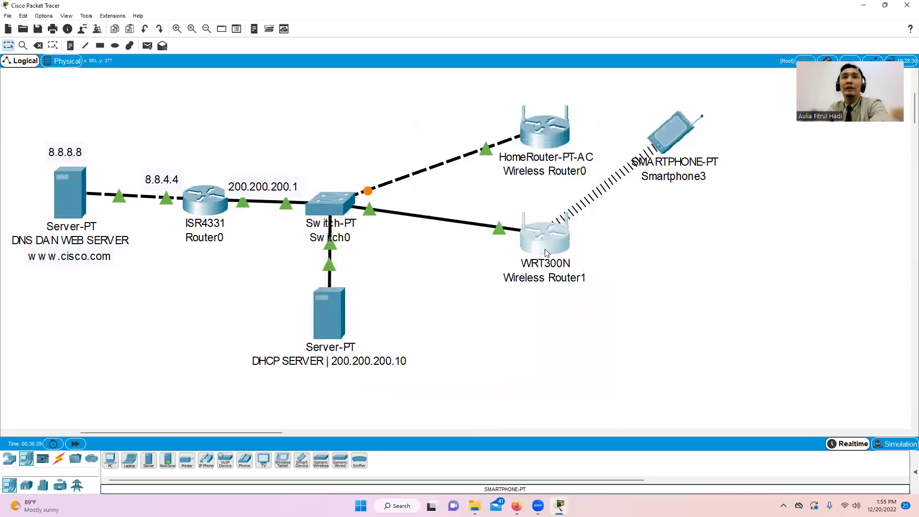
- Keep Wireless Router1 on DHCP and change its router IP to 192.168.90.1
{"action": "left_click", "coordinate": [546, 248]}
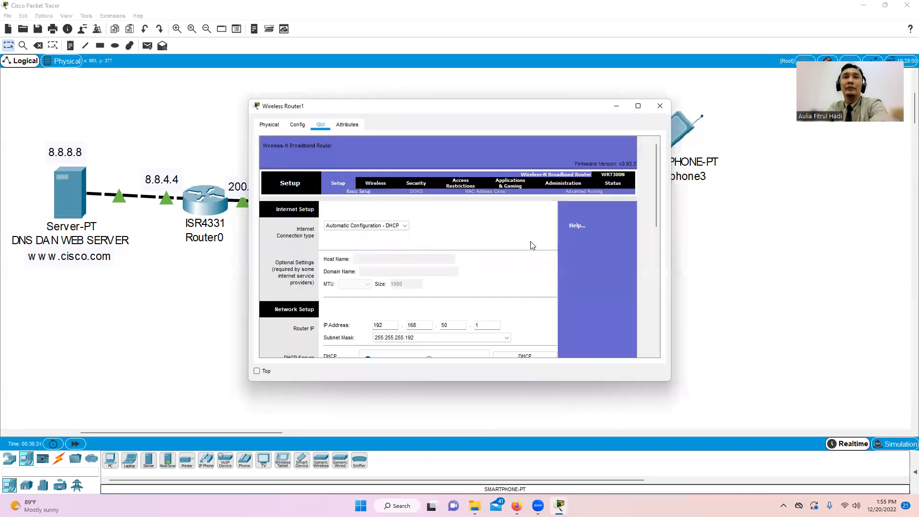
{"action": "left_click", "coordinate": [401, 228]}
{"action": "left_click", "coordinate": [399, 234]}
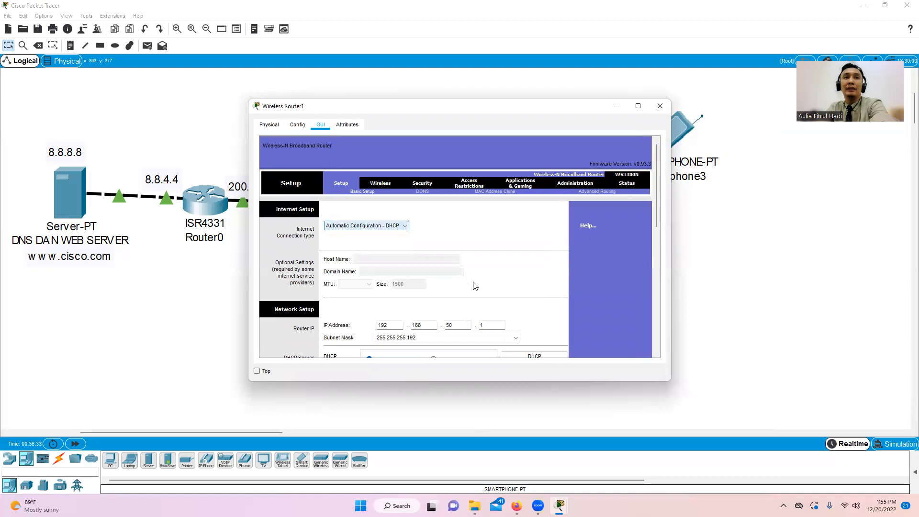
{"action": "double_click", "coordinate": [457, 325]}
{"action": "type", "text": "1"}
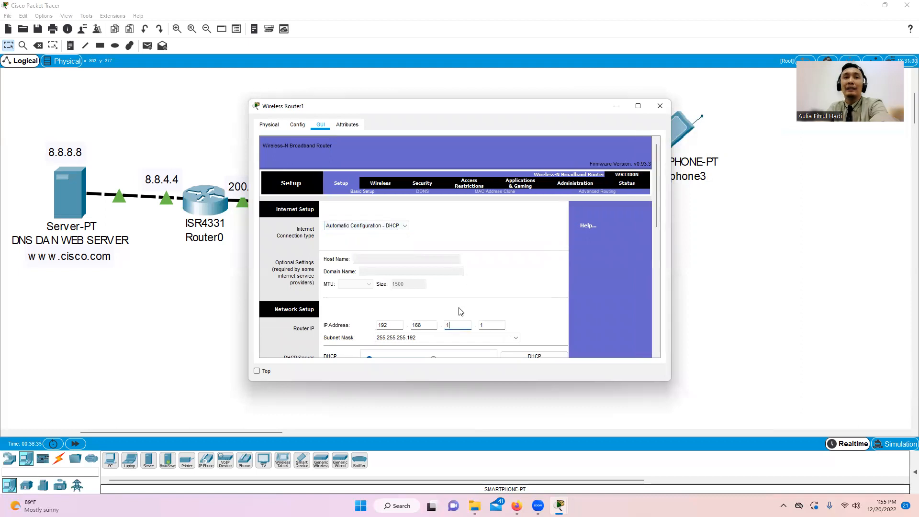
{"action": "type", "text": "0"}
- Save Wireless Router1's settings and close its window
{"action": "scroll", "coordinate": [457, 312], "scroll_direction": "down", "scroll_amount": 3}
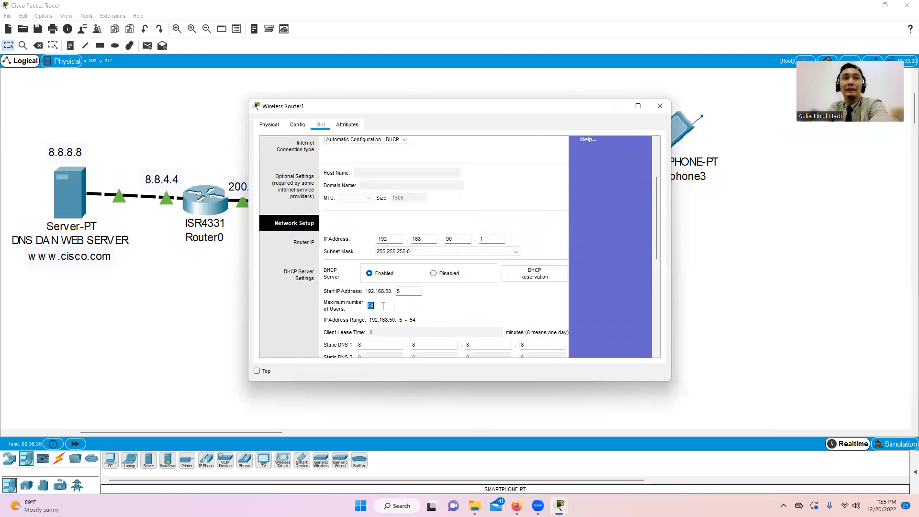
{"action": "scroll", "coordinate": [388, 335], "scroll_direction": "down", "scroll_amount": 2}
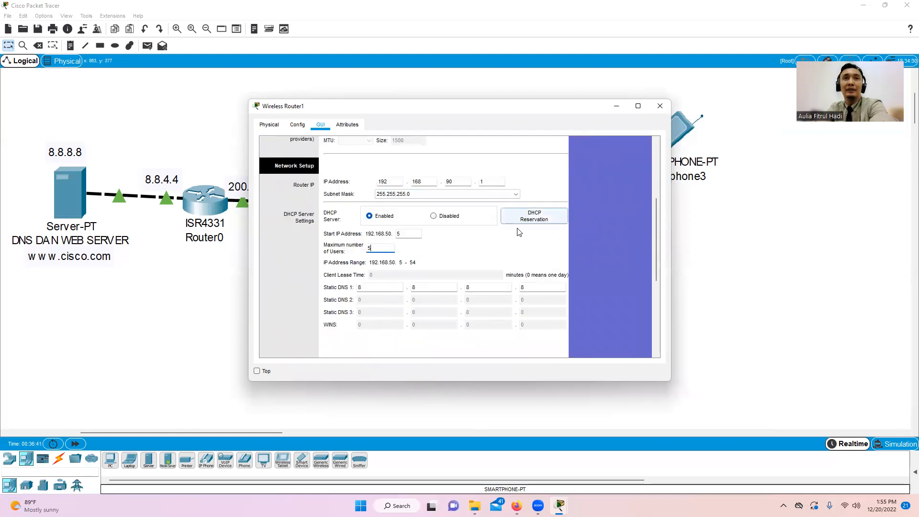
{"action": "scroll", "coordinate": [454, 310], "scroll_direction": "down", "scroll_amount": 6}
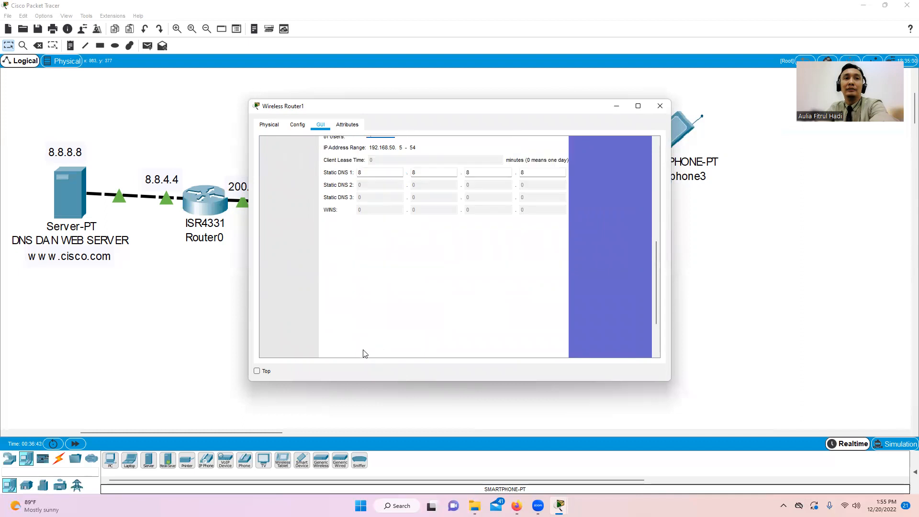
{"action": "left_click", "coordinate": [445, 342]}
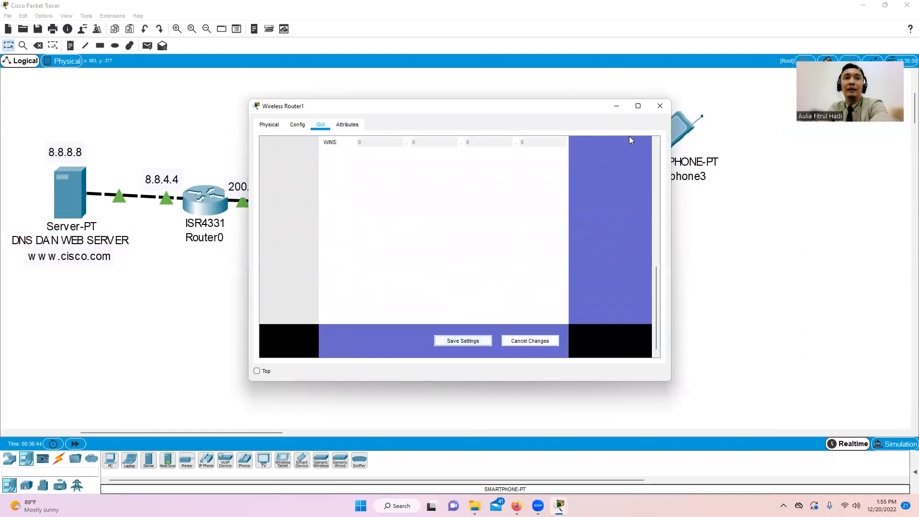
{"action": "left_click", "coordinate": [660, 105]}
{"action": "left_click_drag", "start_coordinate": [677, 196], "coordinate": [740, 345]}
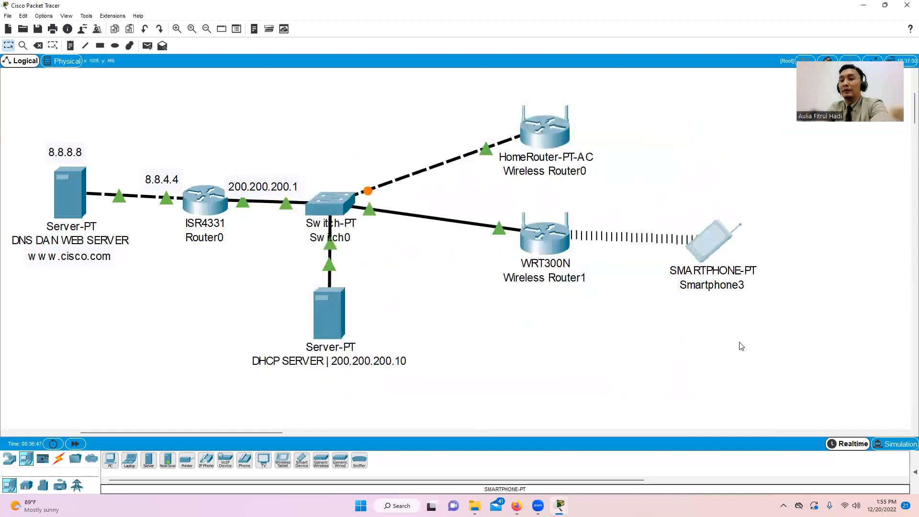
- Delete Smartphone3 and place a TV to the right of Wireless Router1
{"action": "key", "text": "Delete"}
{"action": "key", "text": "Return"}
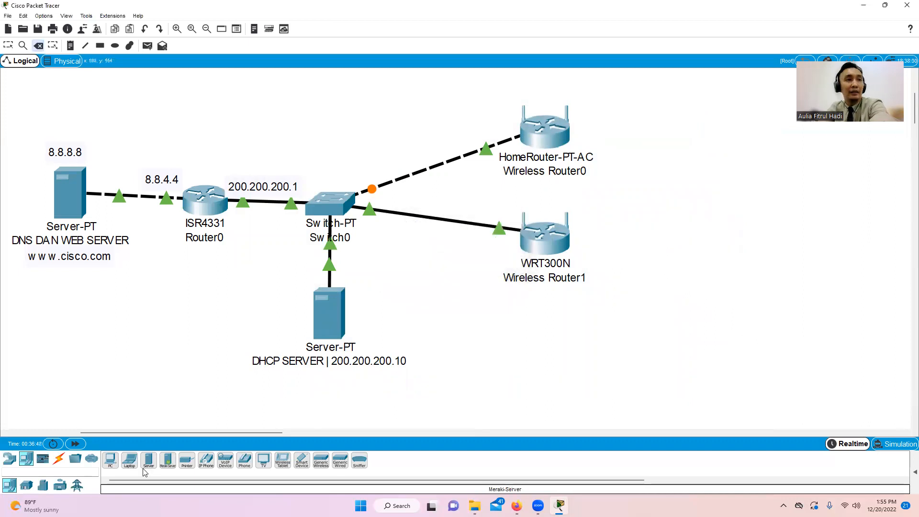
{"action": "left_click", "coordinate": [263, 466]}
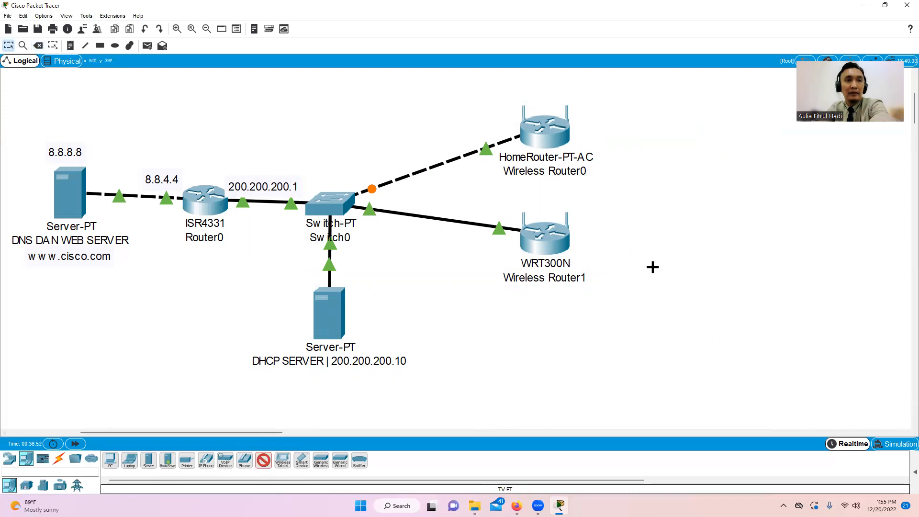
{"action": "left_click", "coordinate": [661, 282]}
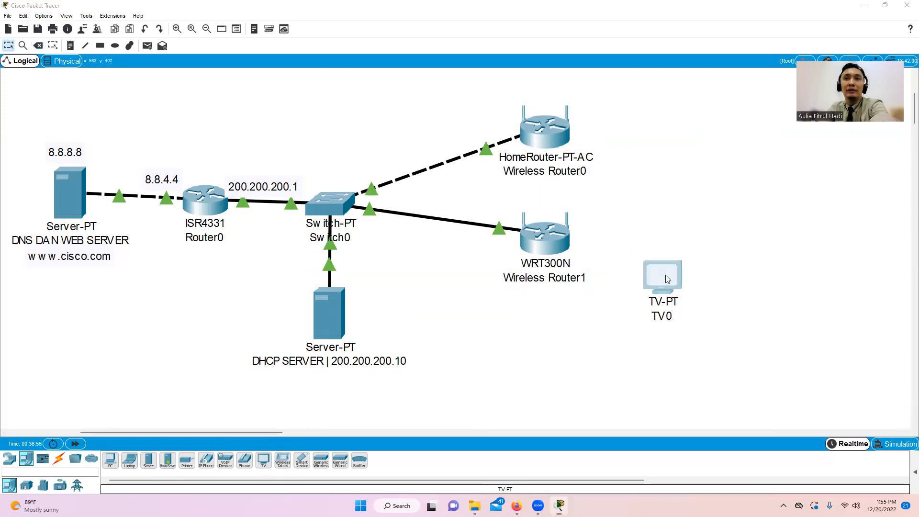
- Check TV0's power settings, delete TV0, and choose the Tablet PC device
{"action": "left_click", "coordinate": [665, 279]}
{"action": "left_click", "coordinate": [346, 140]}
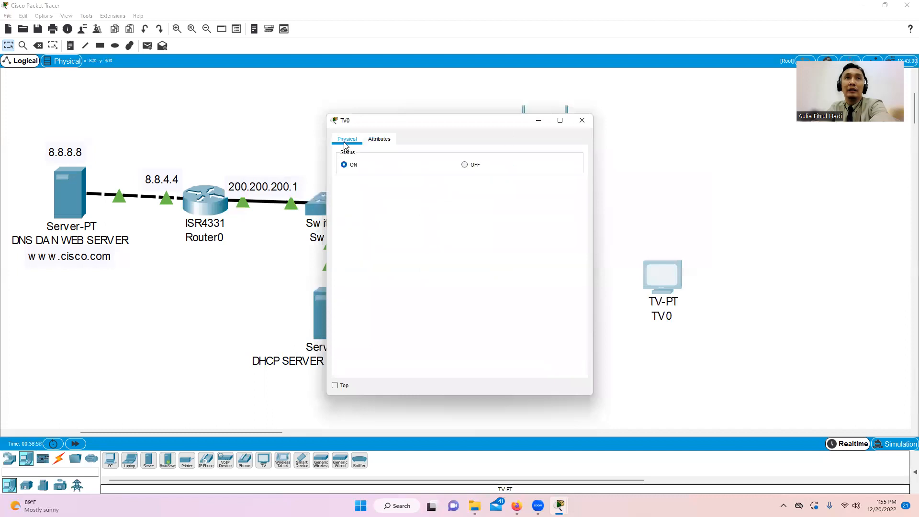
{"action": "left_click", "coordinate": [574, 121]}
{"action": "key", "text": "Delete"}
{"action": "key", "text": "Return"}
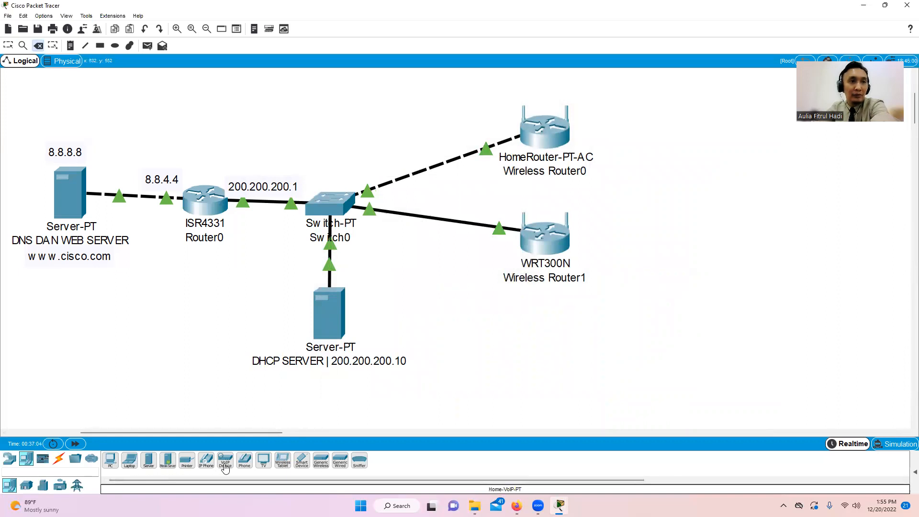
{"action": "left_click", "coordinate": [282, 460]}
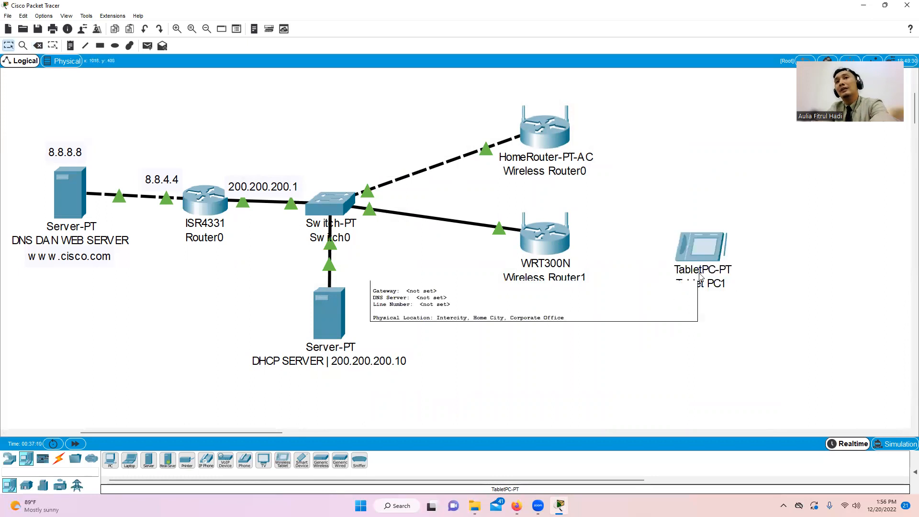
- Confirm Tablet PC1 gets a 192.168.90.x address via DHCP in IP Configuration
{"action": "left_click", "coordinate": [699, 248]}
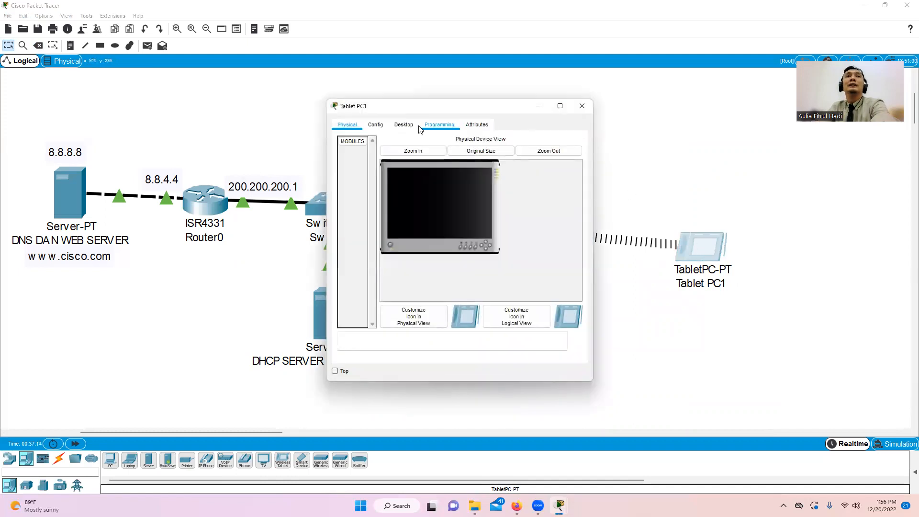
{"action": "left_click", "coordinate": [404, 124]}
{"action": "left_click", "coordinate": [381, 160]}
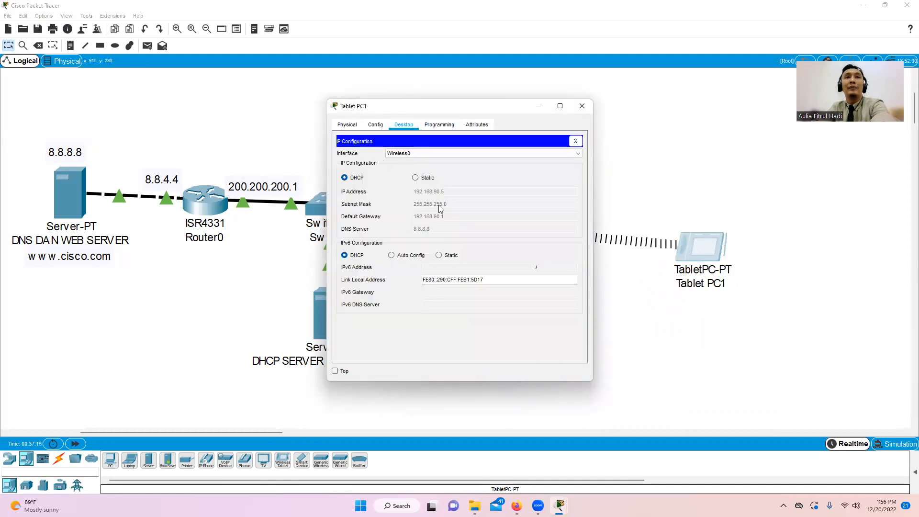
{"action": "left_click", "coordinate": [579, 142]}
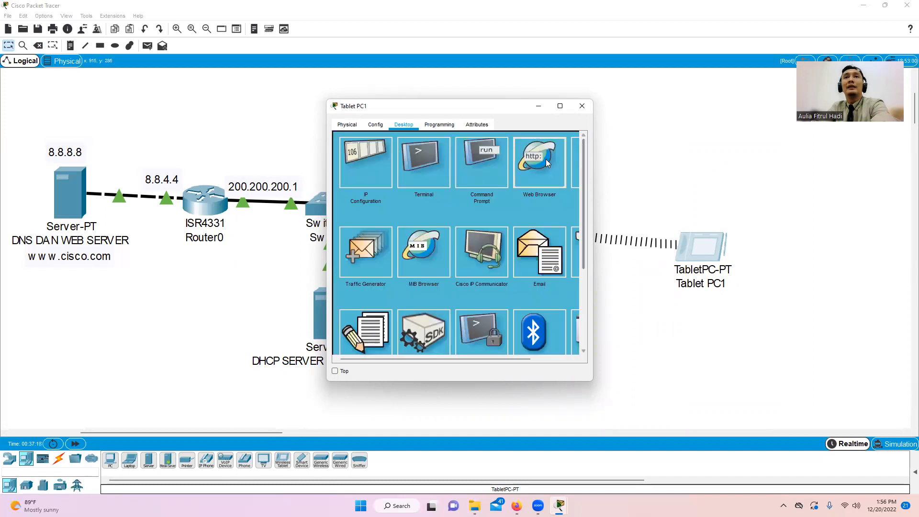
{"action": "left_click", "coordinate": [535, 167]}
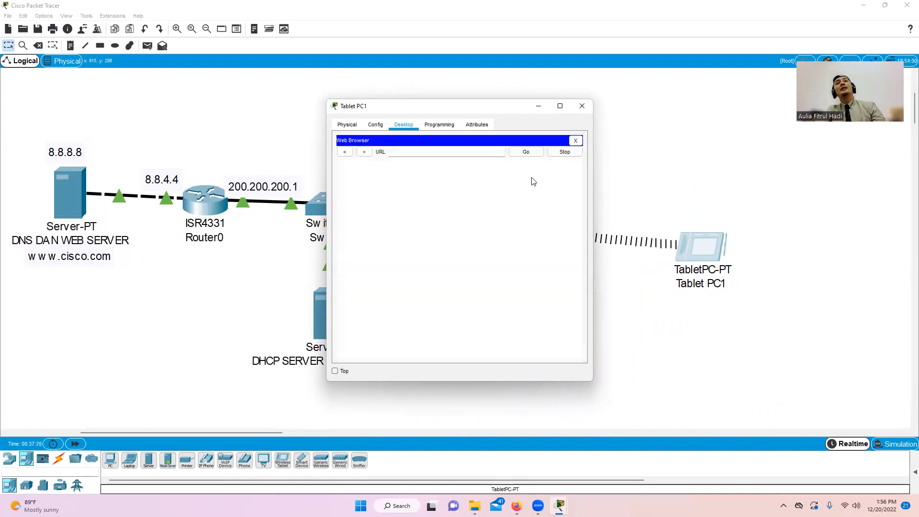
{"action": "left_click", "coordinate": [454, 146]}
{"action": "type", "text": "www.cisco.com"}
{"action": "key", "text": "Return"}
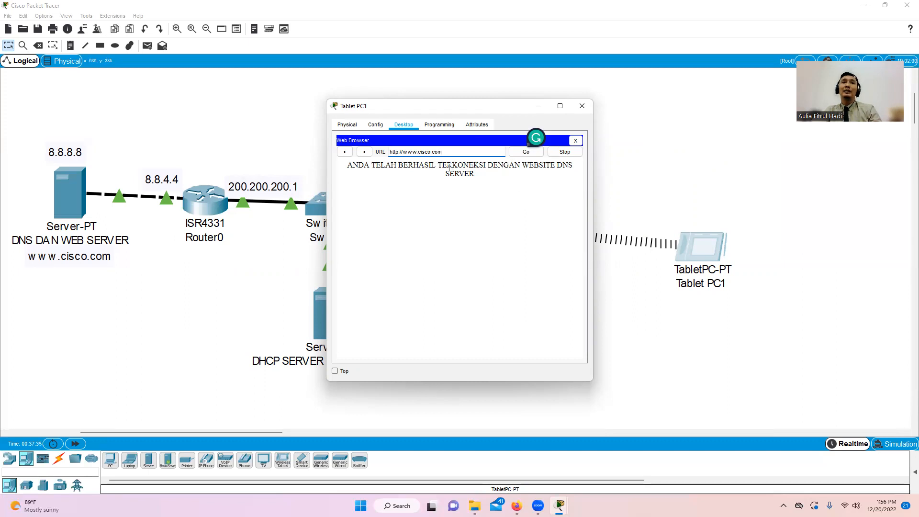
{"action": "left_click_drag", "start_coordinate": [460, 109], "coordinate": [321, 137]}
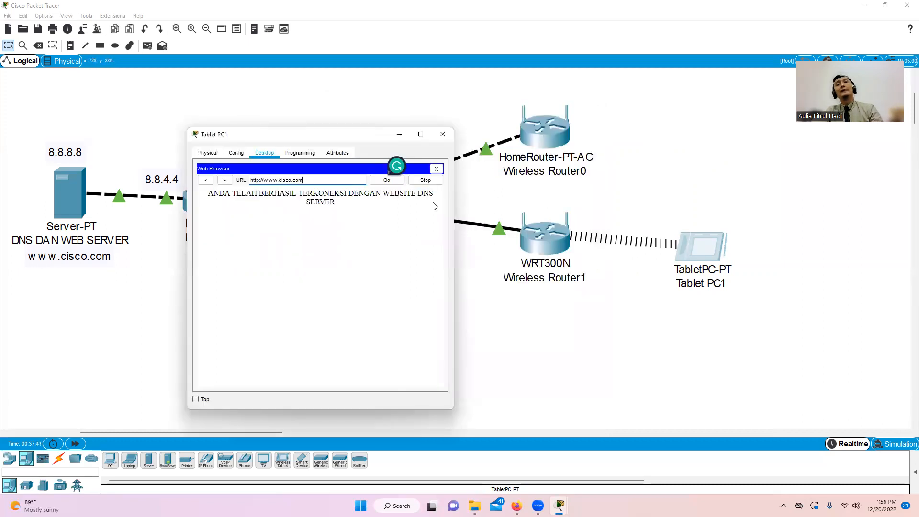
{"action": "left_click", "coordinate": [442, 134]}
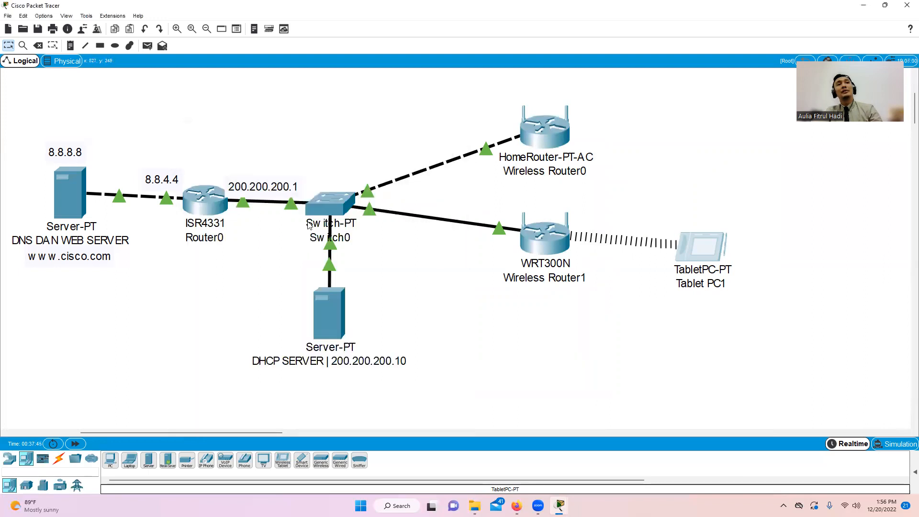